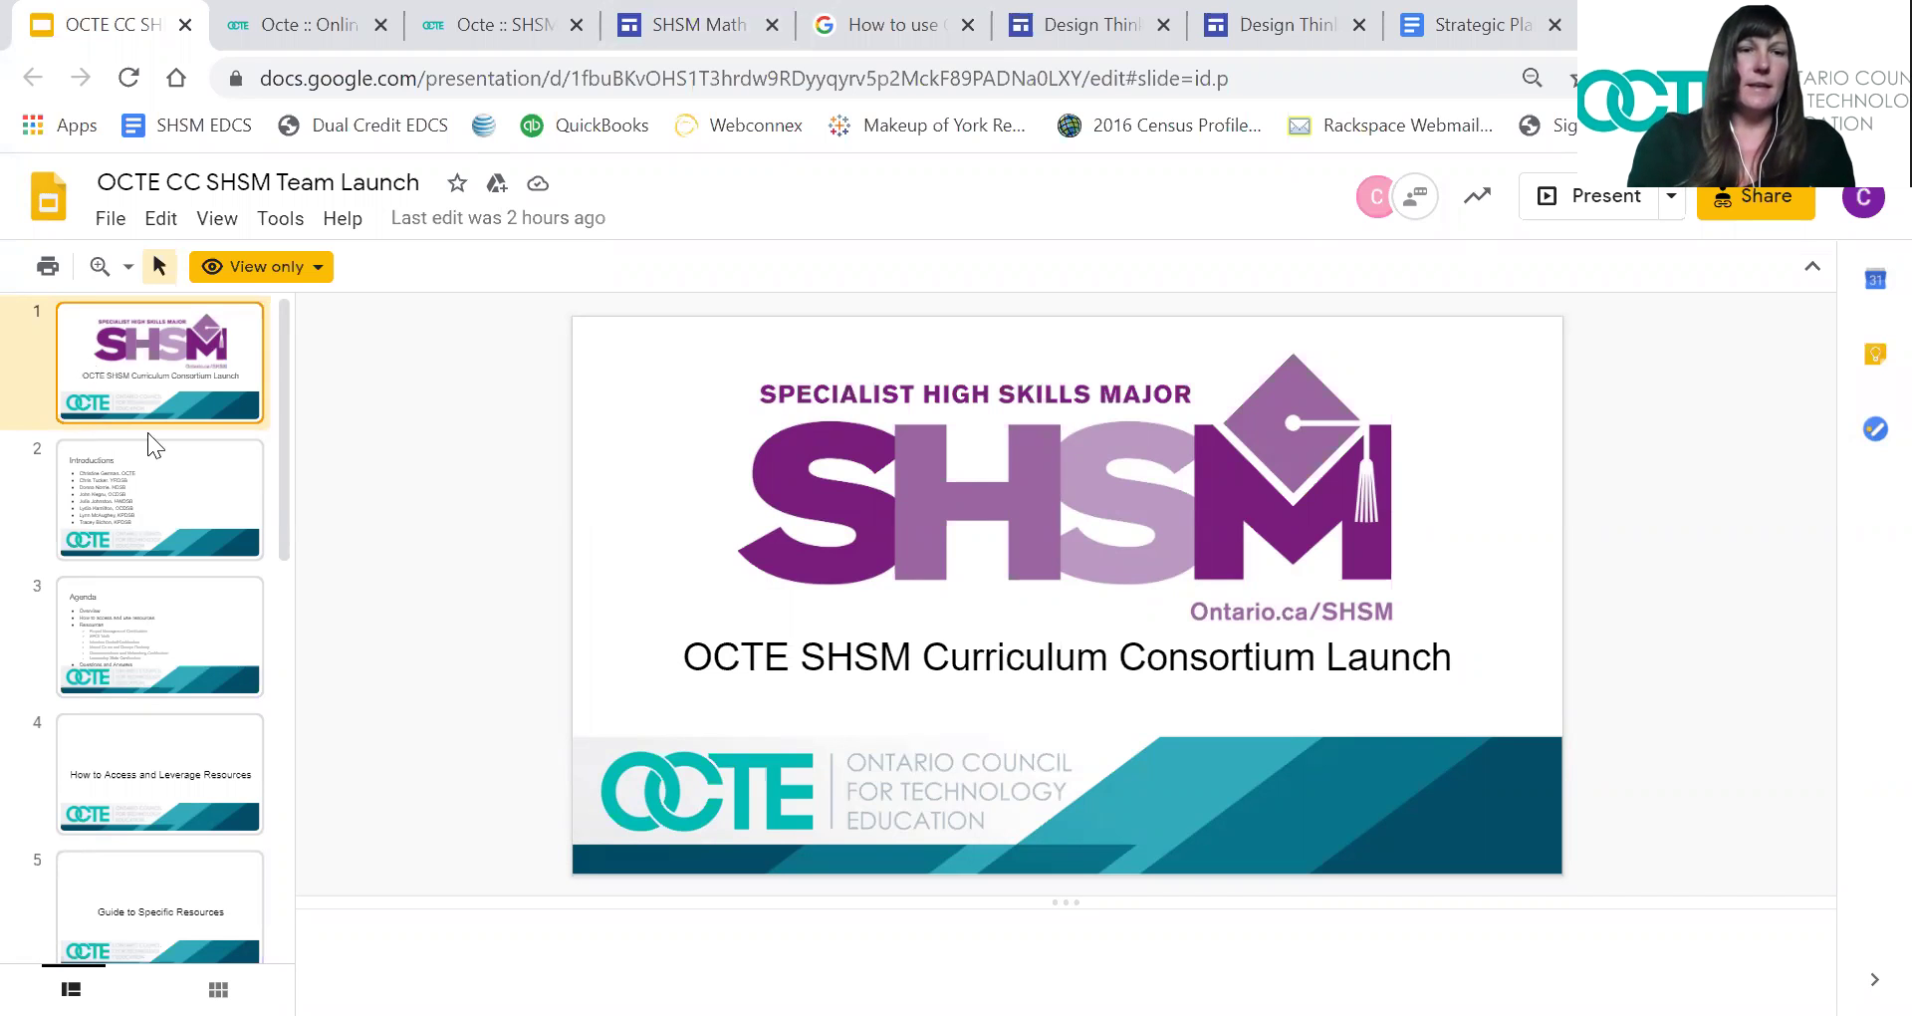
Step through the Introductions, Agenda and How to Access and Leverage Resources slides
left_click(175, 458)
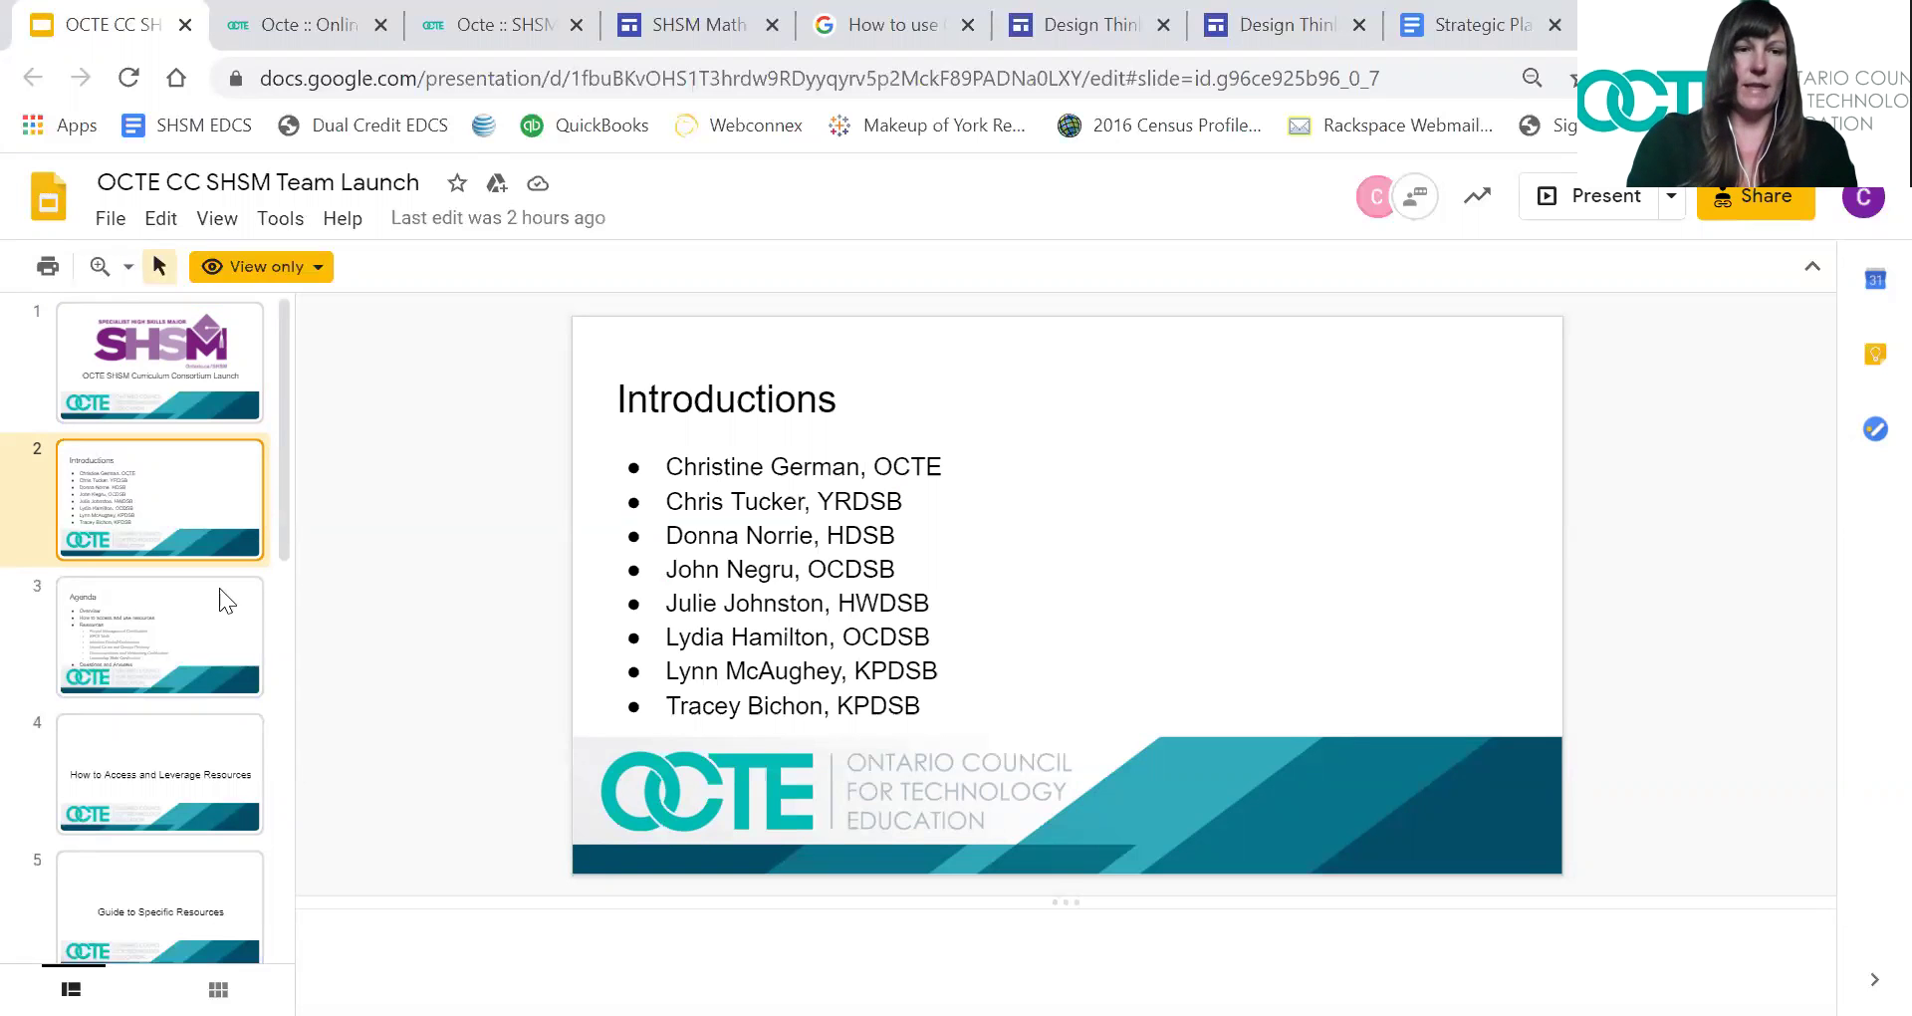
left_click(173, 623)
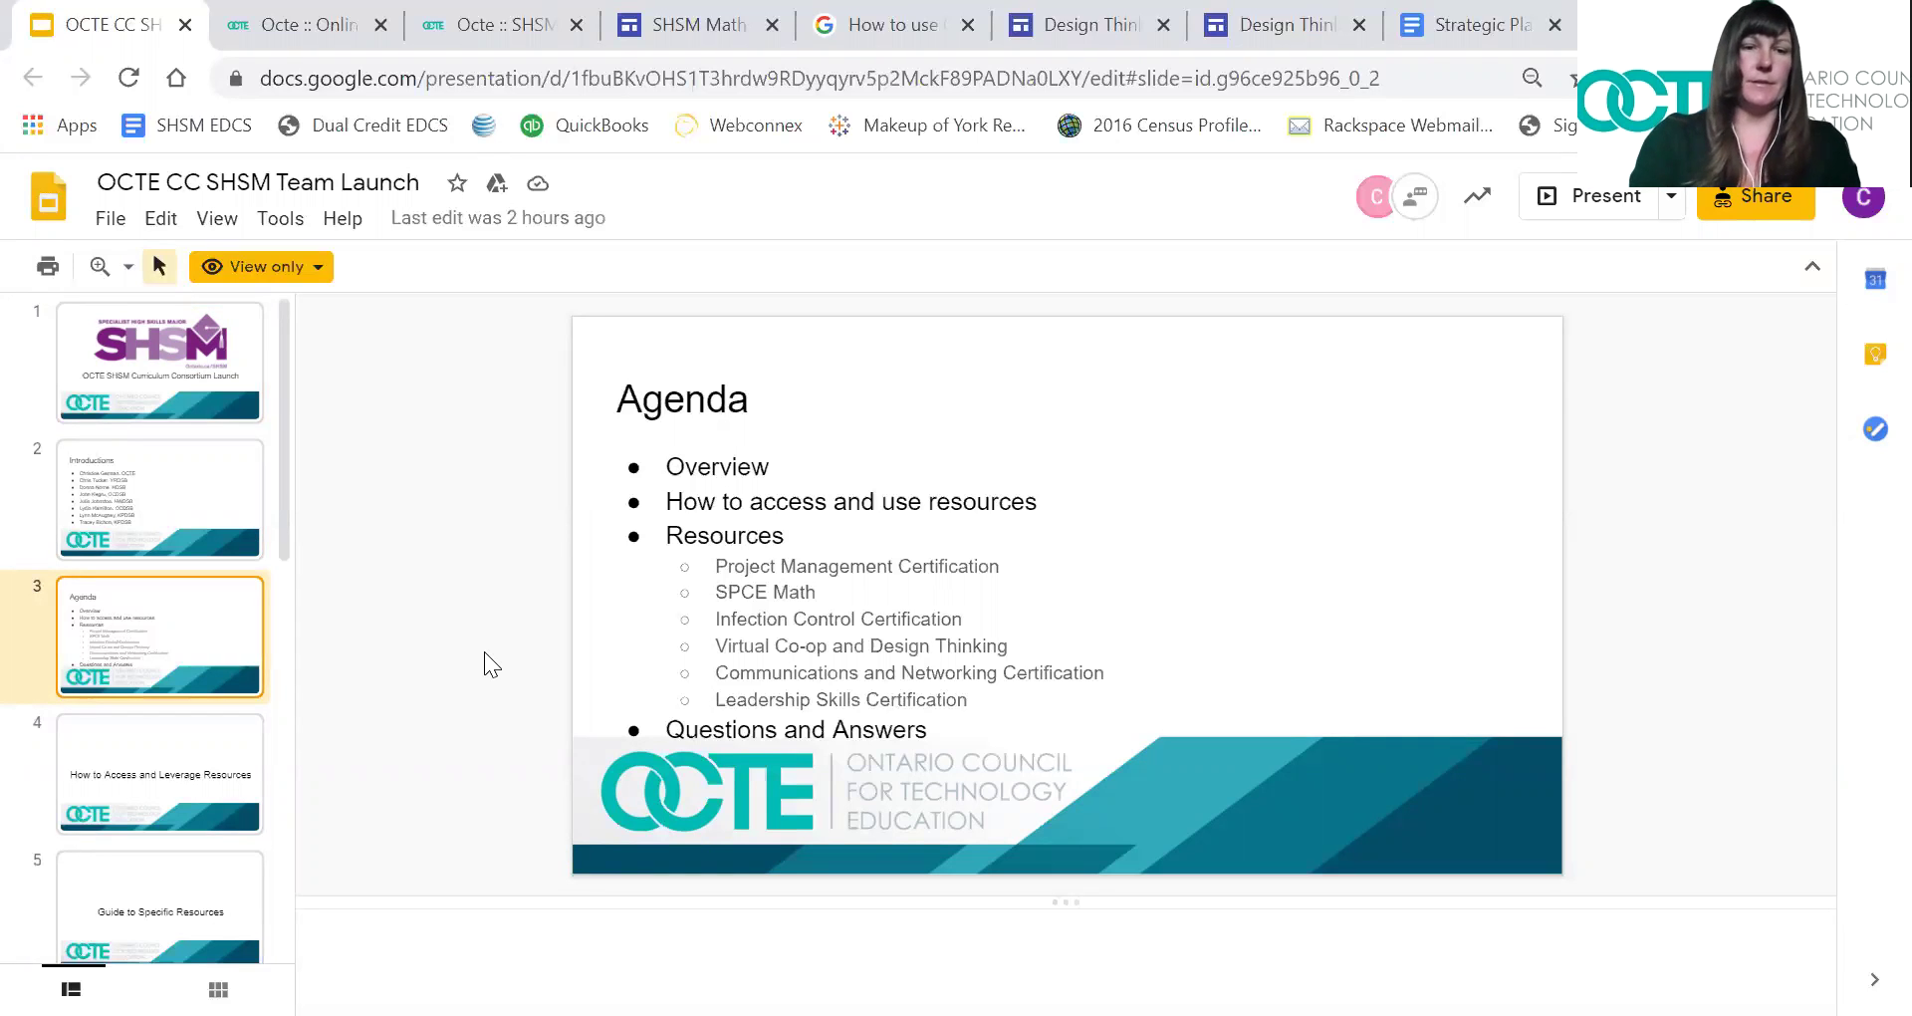
left_click(133, 773)
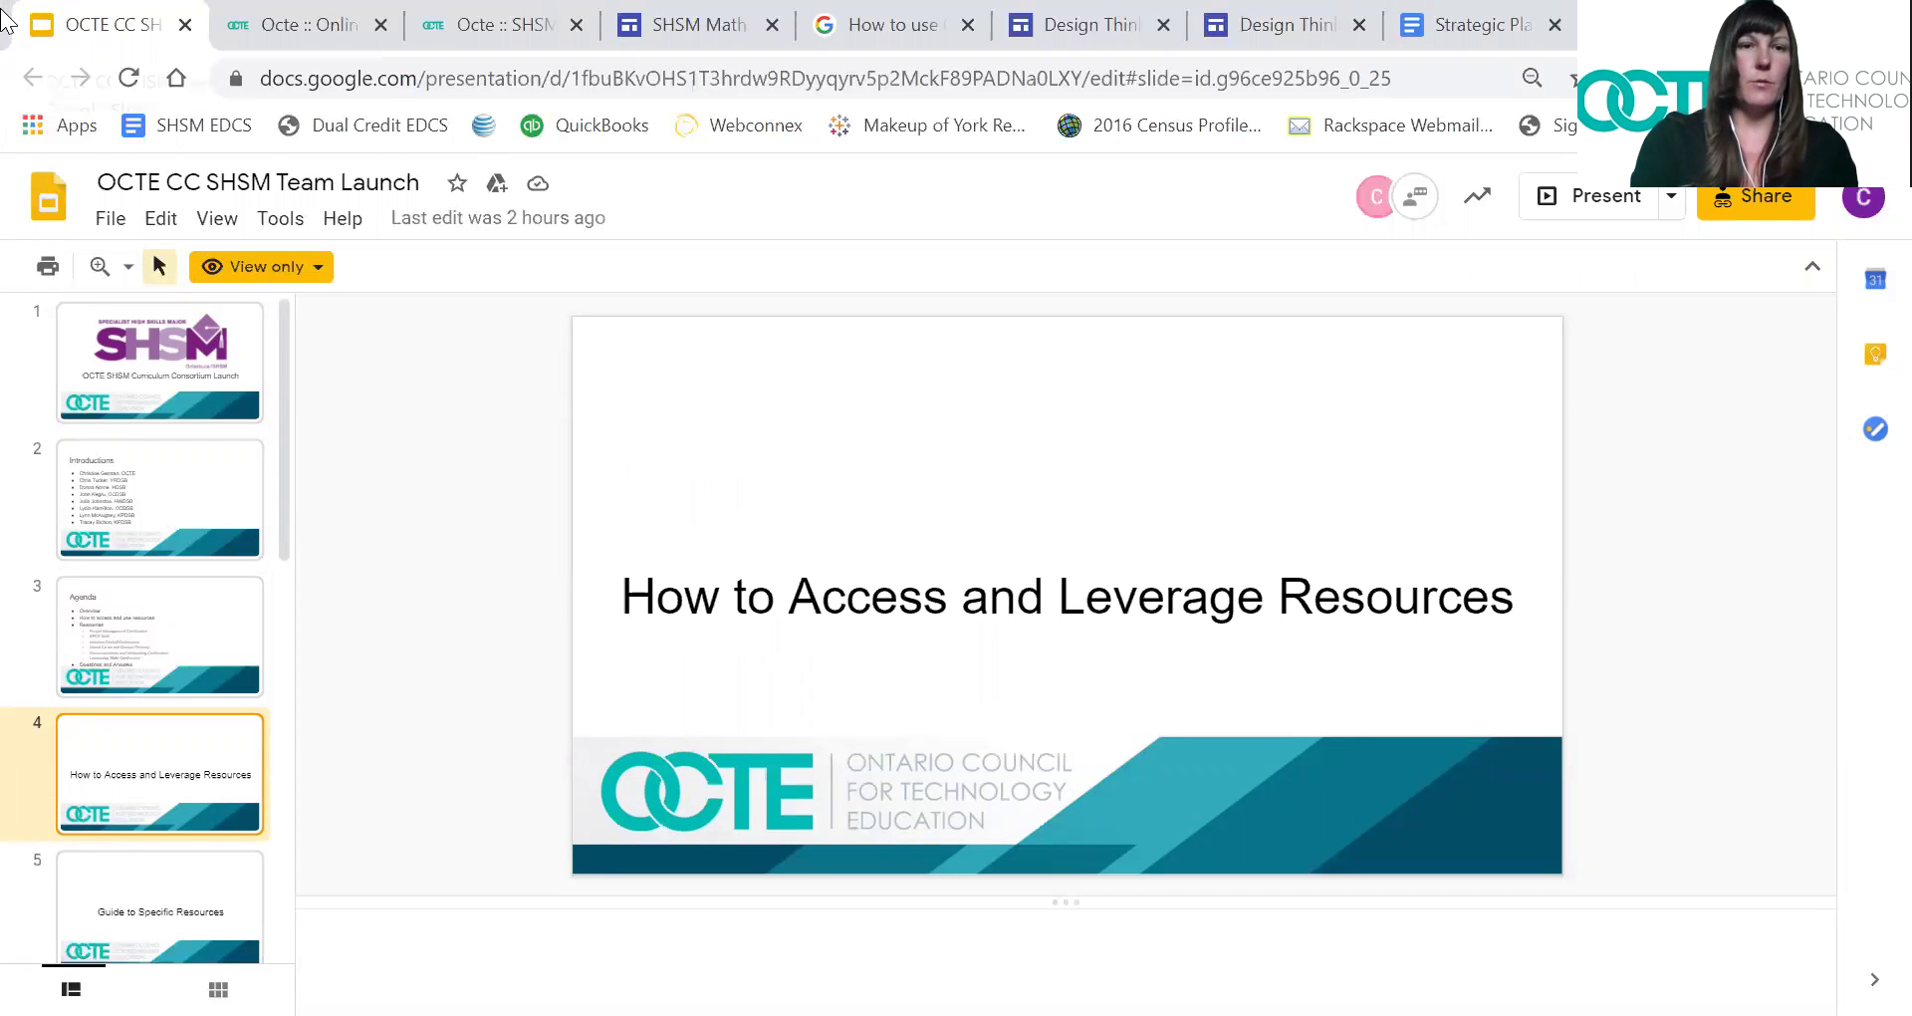
Browse the OCTE resource cards, then view the SHSM SPCE Math page and copied Math Literacy site
left_click(324, 25)
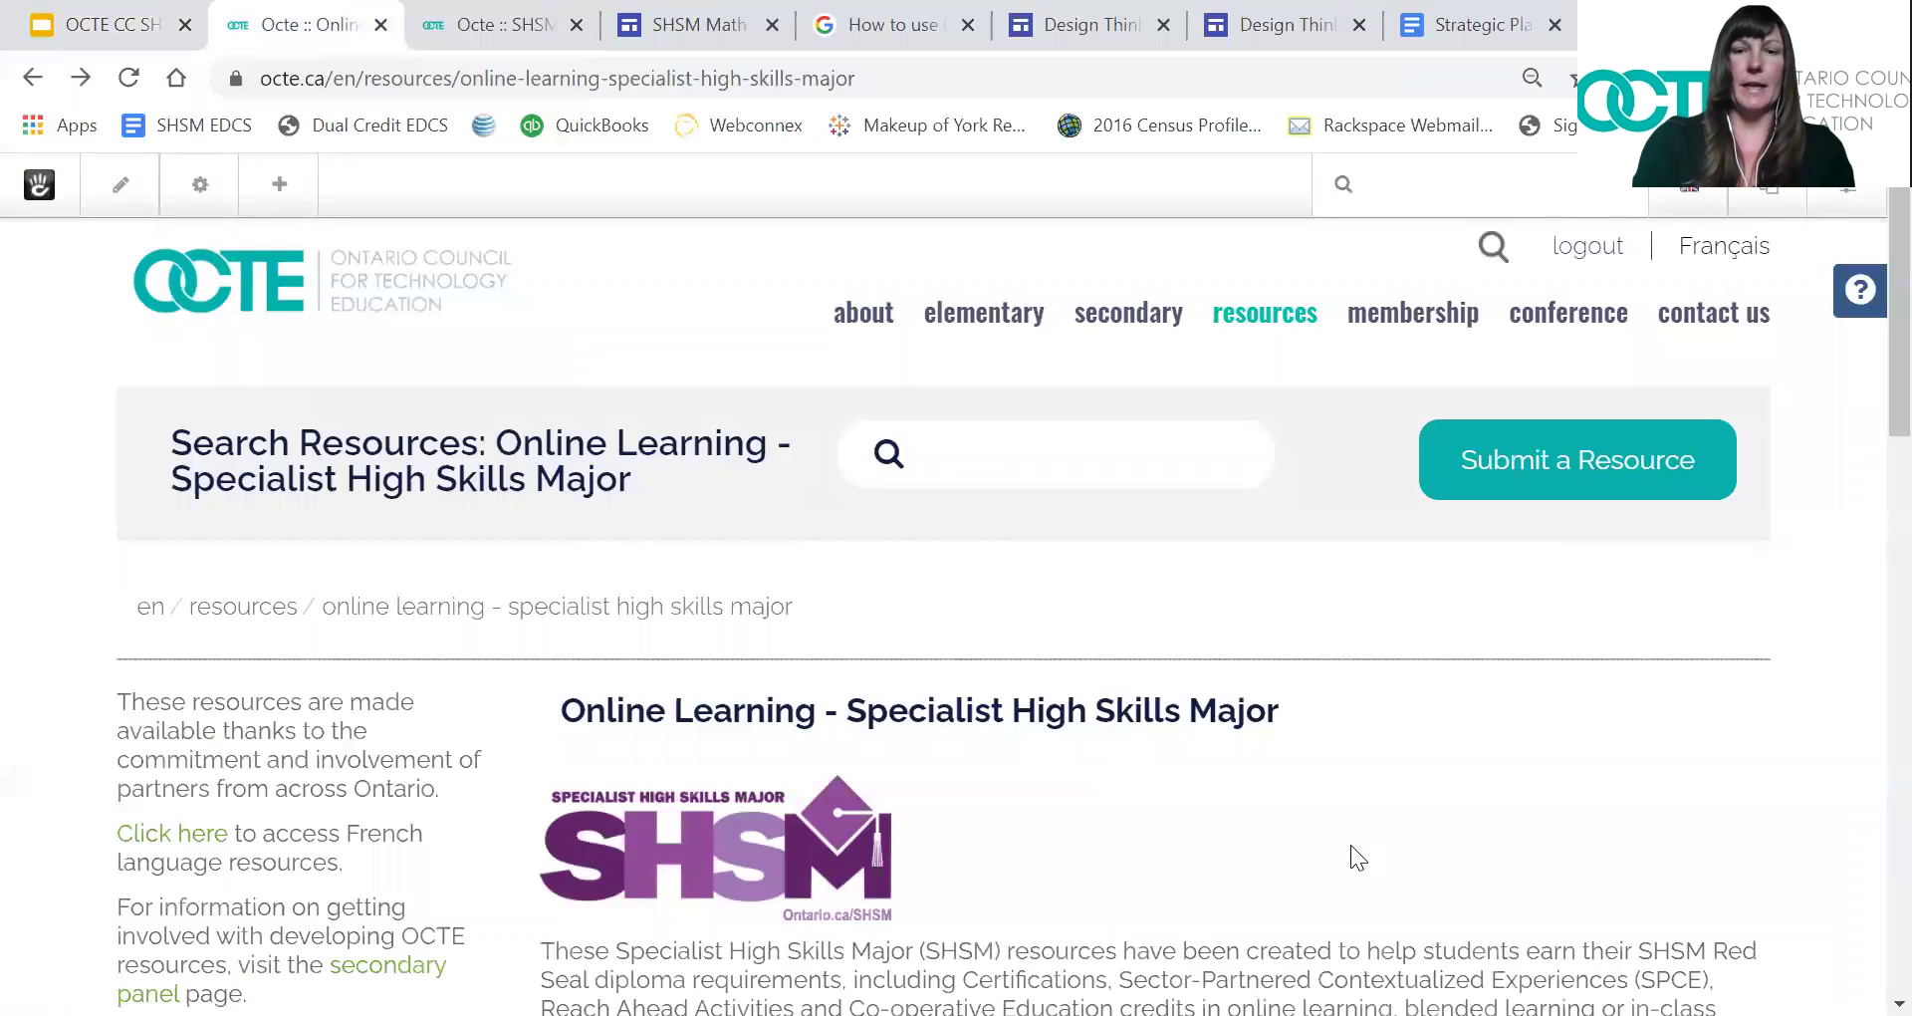
scroll(1872, 462, "down", 6)
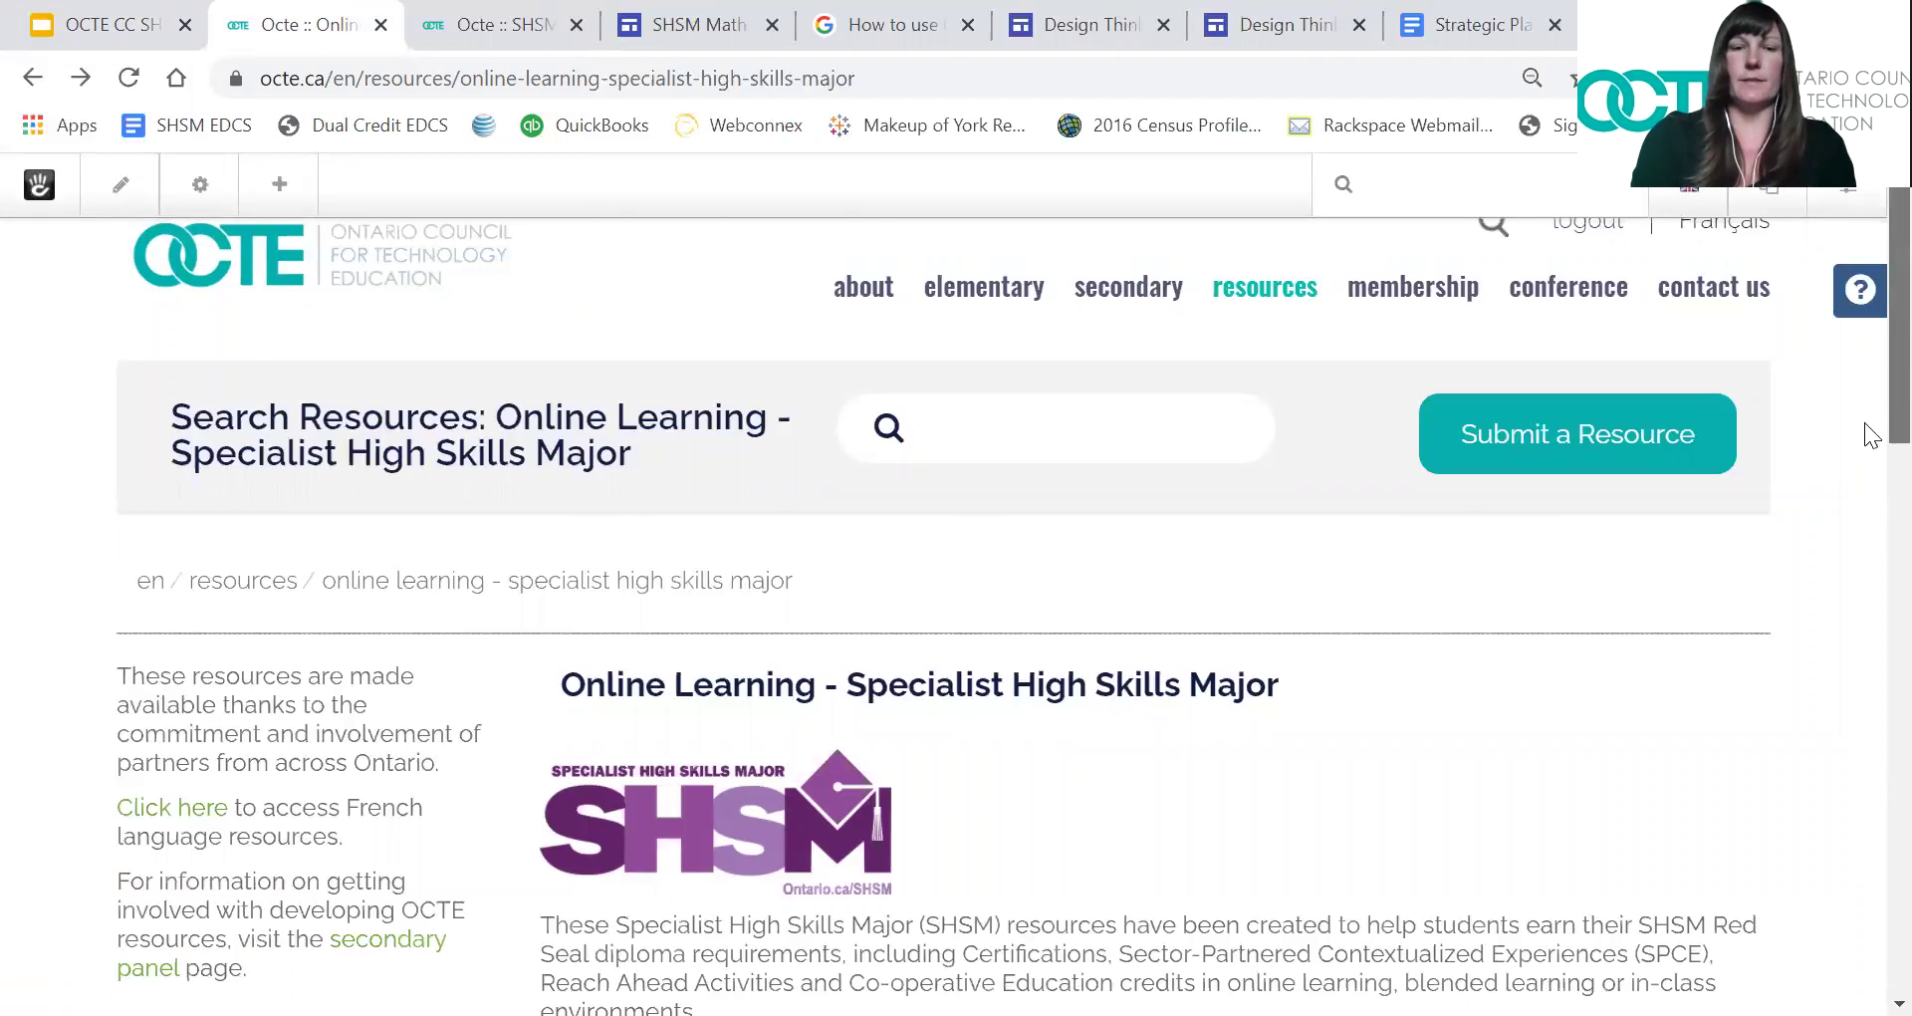
scroll(1864, 535, "down", 1)
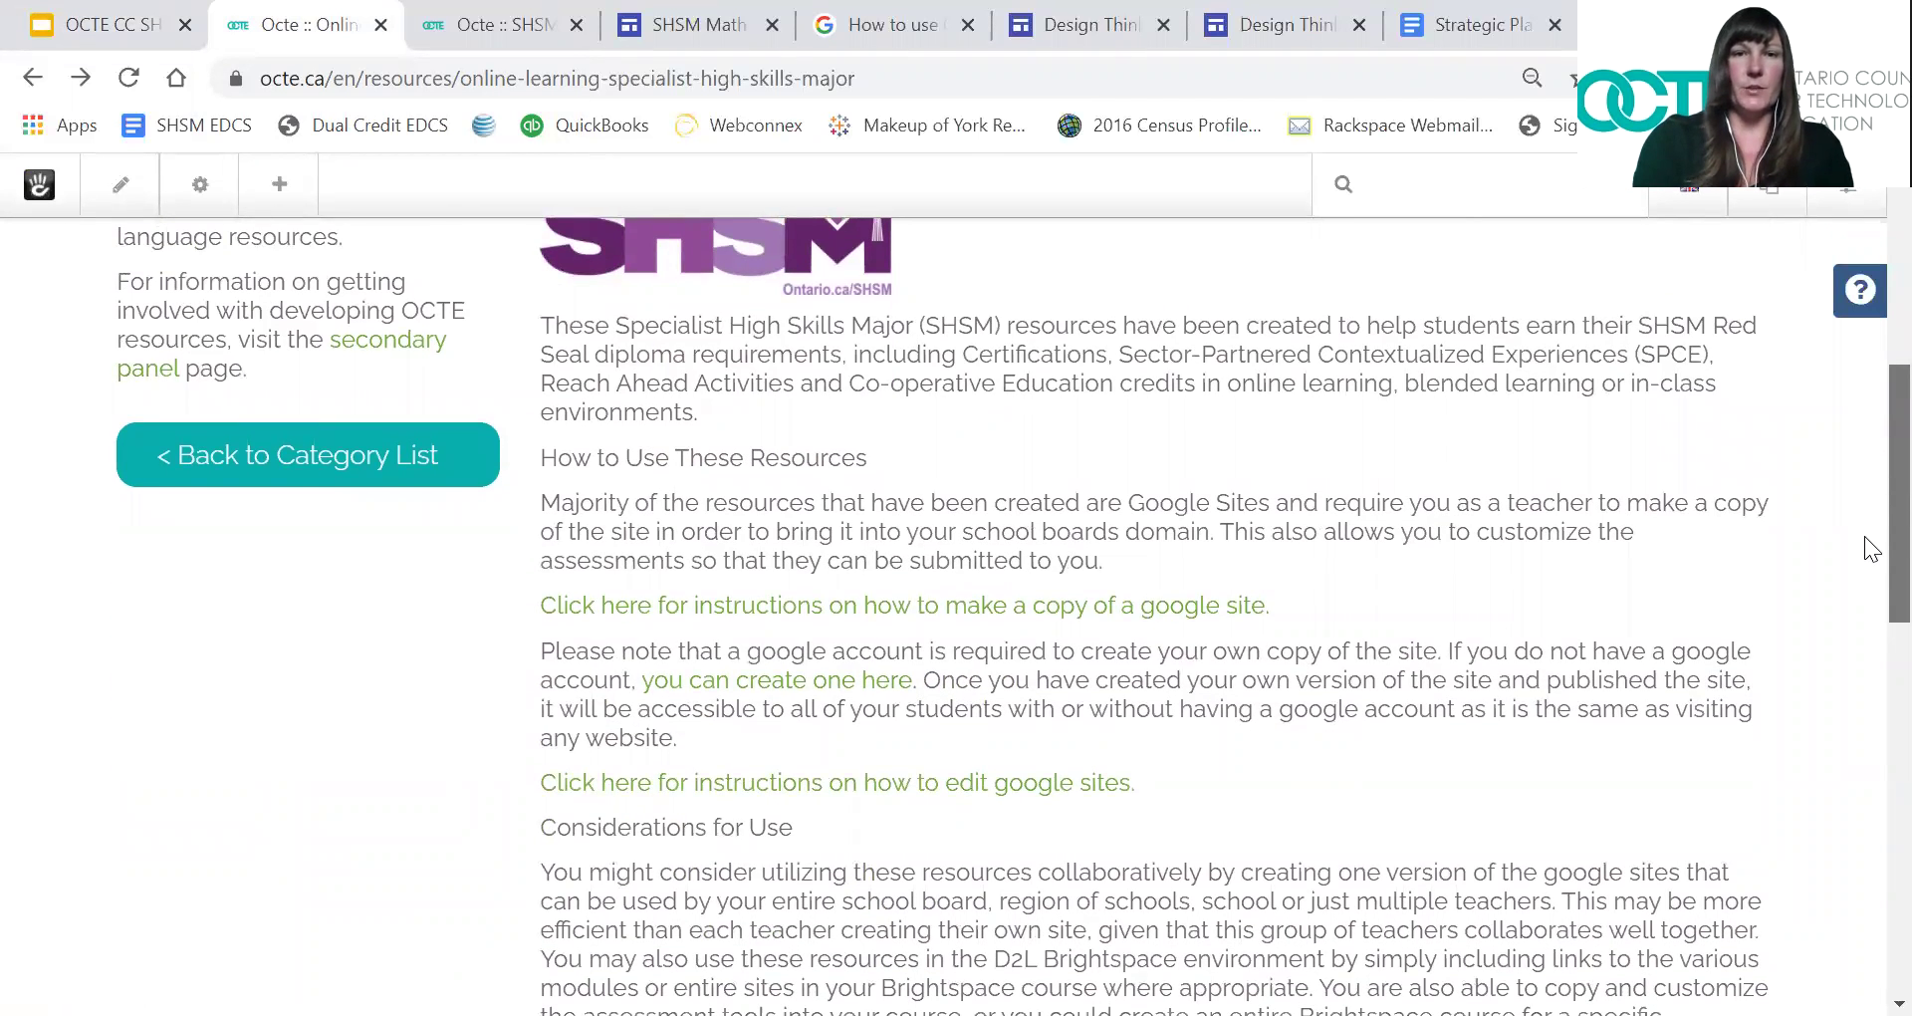
scroll(1865, 538, "down", 1)
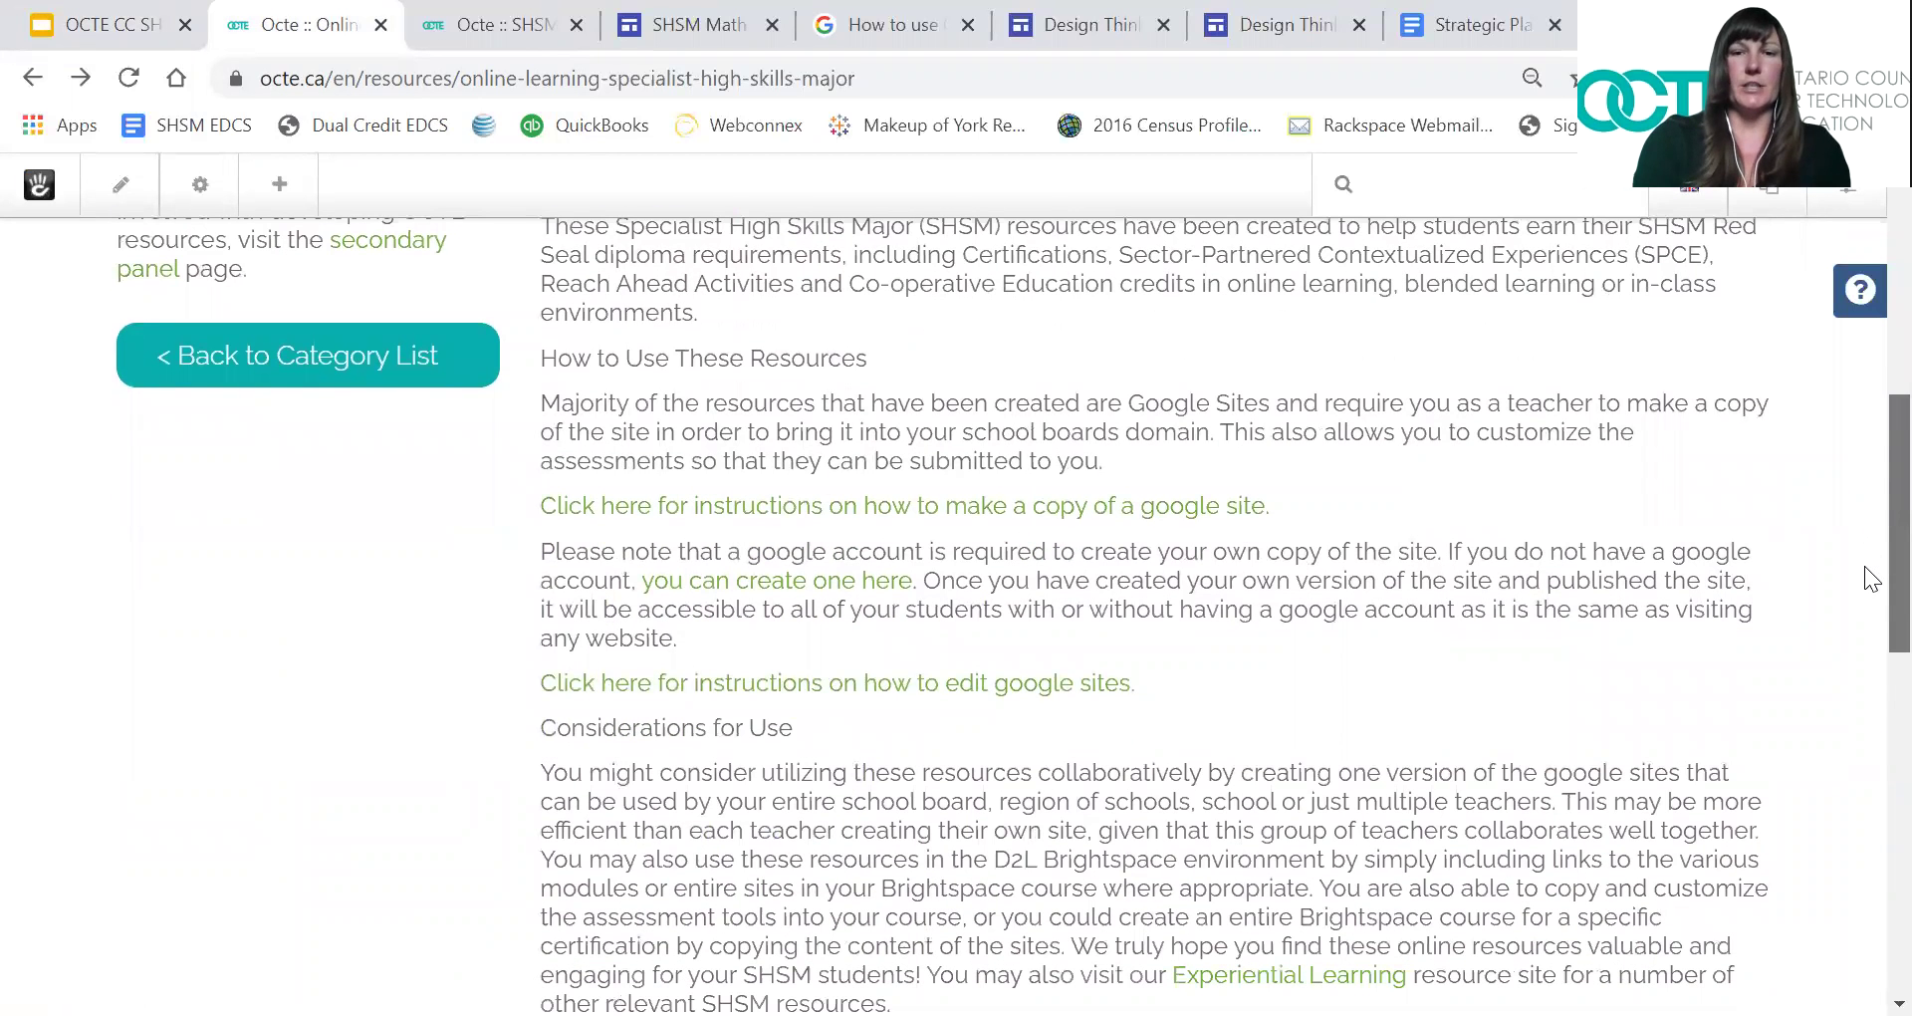
scroll(1865, 565, "down", 2)
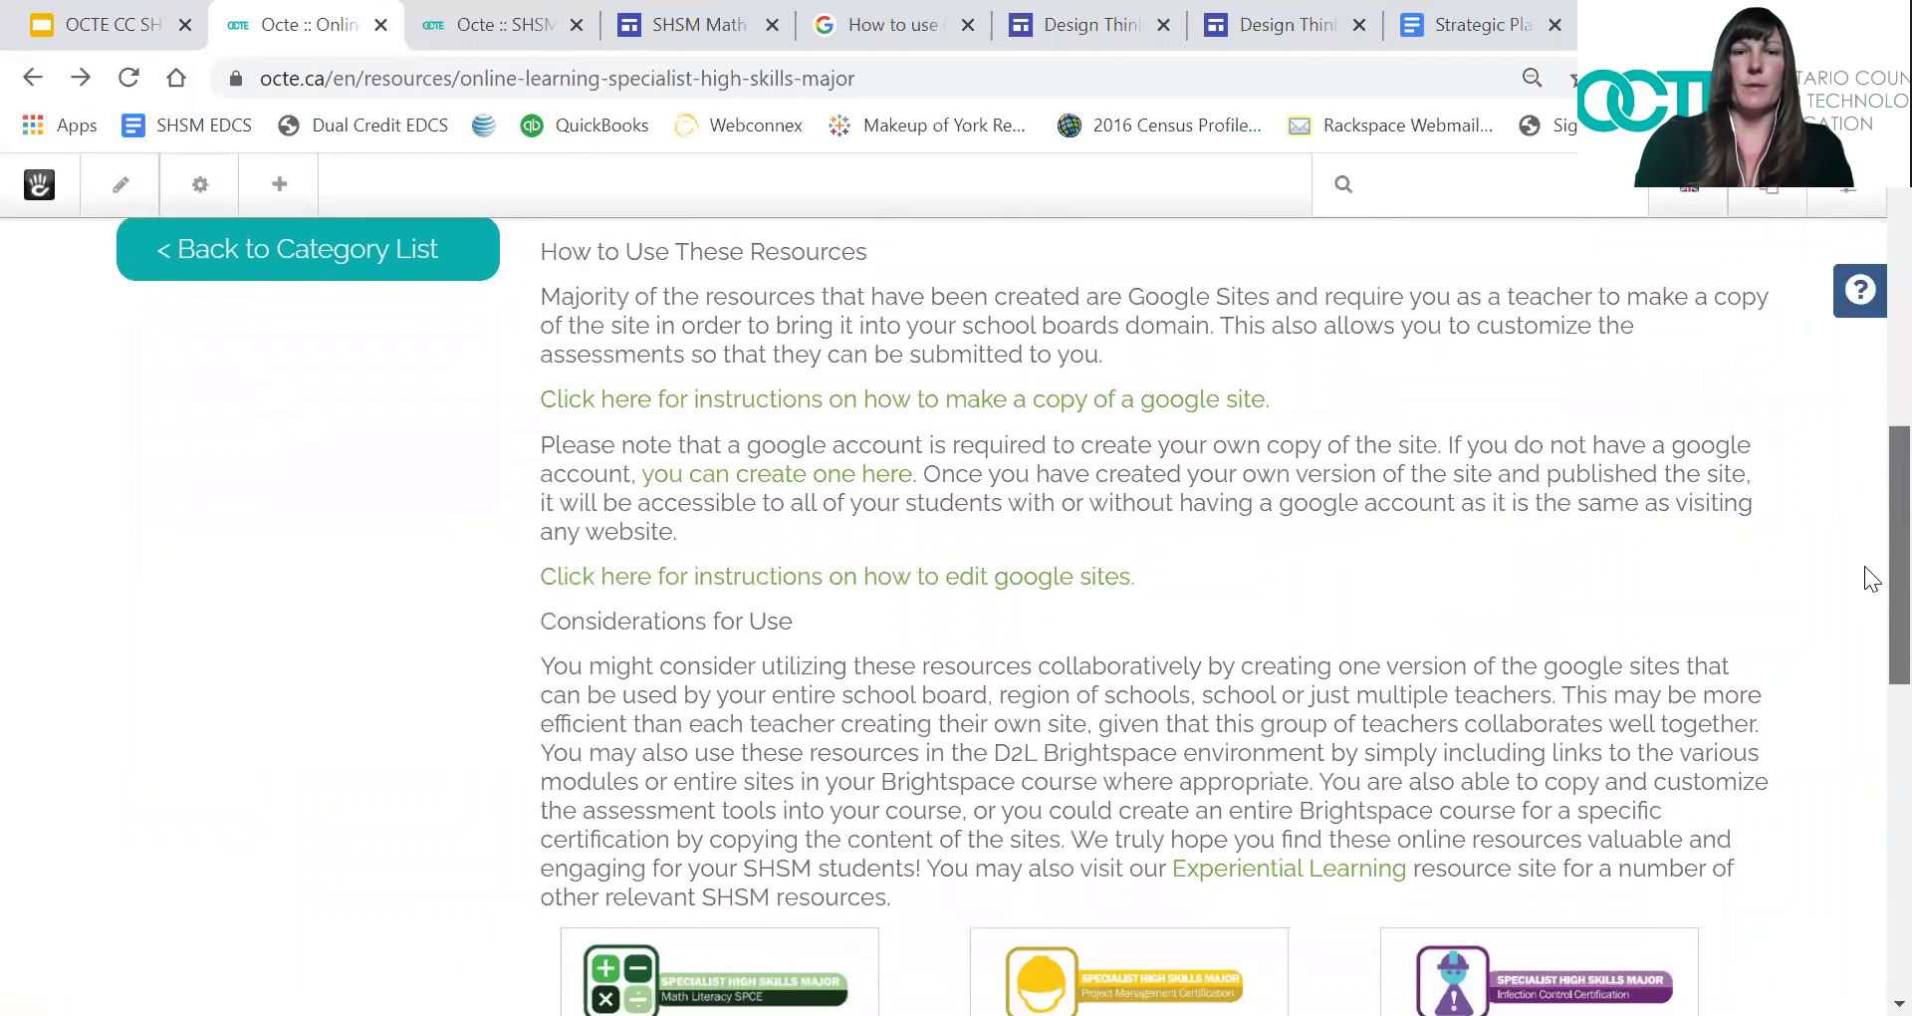
scroll(1864, 566, "down", 5)
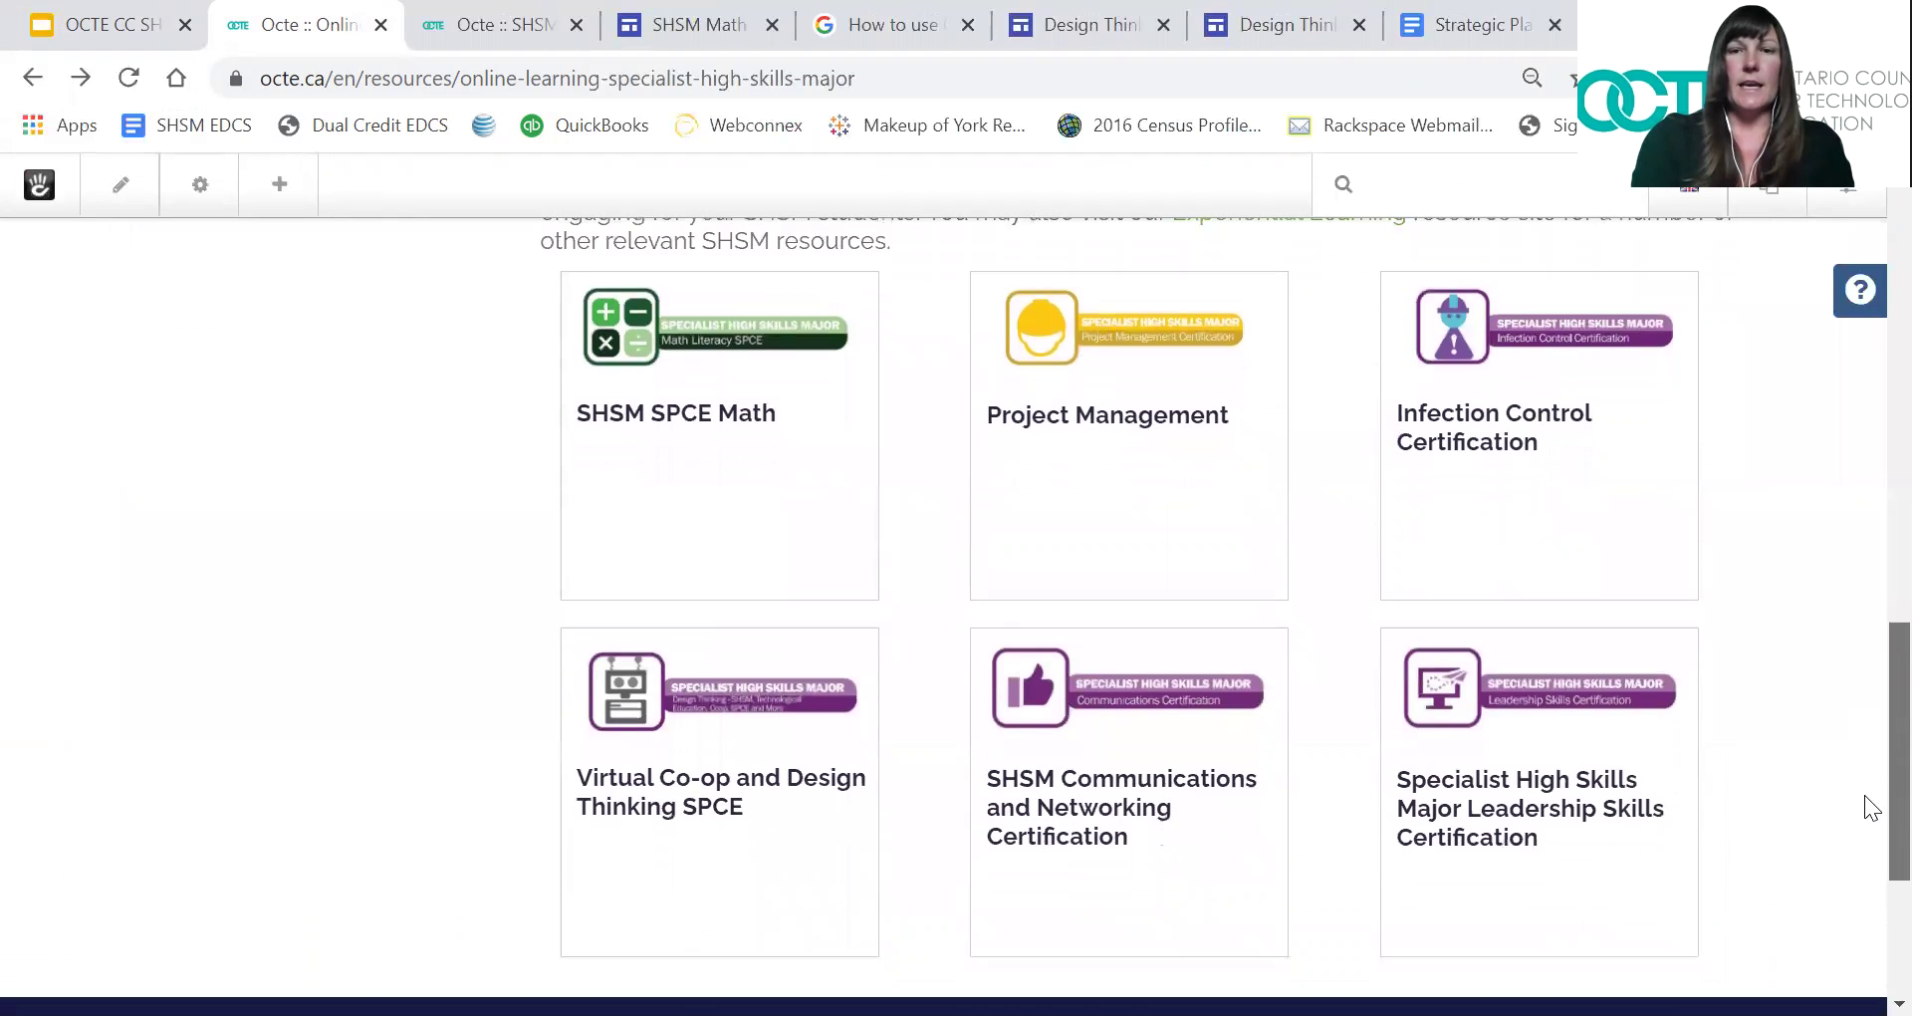
scroll(1863, 816, "down", 1)
scroll(1862, 819, "up", 1)
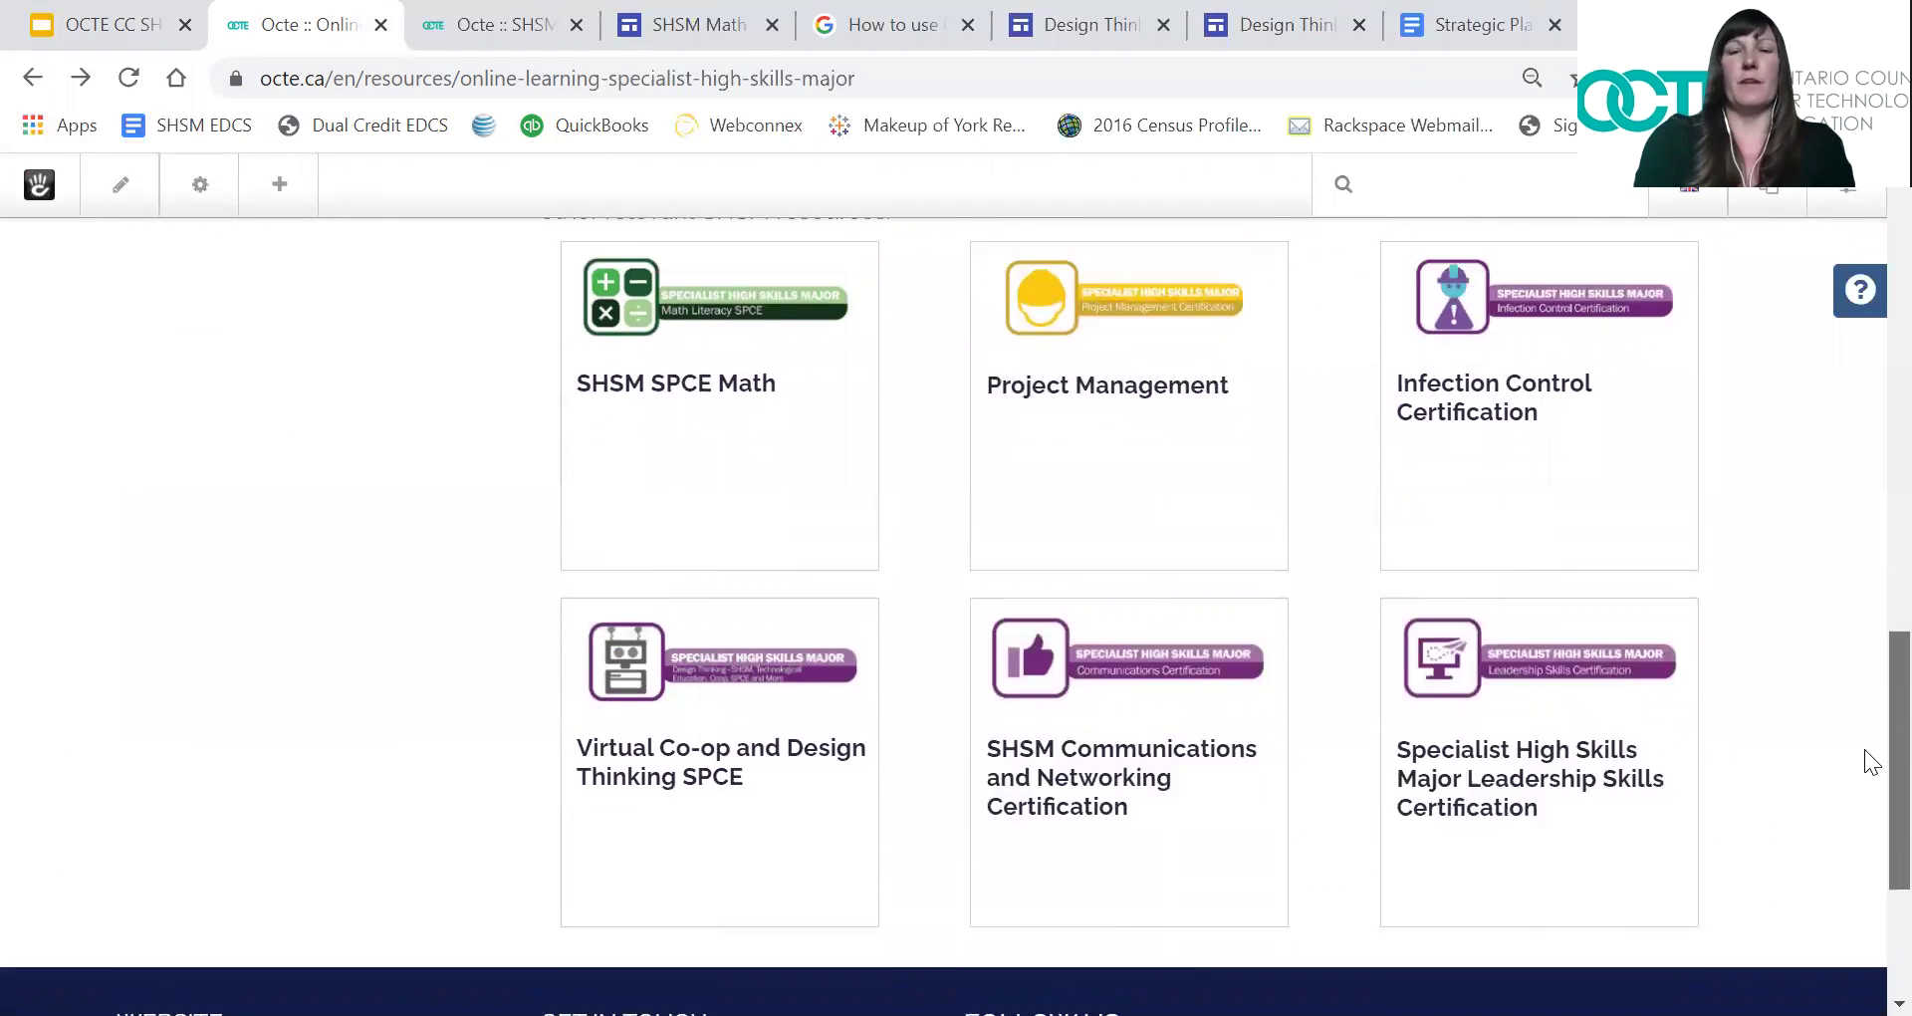
scroll(1872, 806, "up", 1)
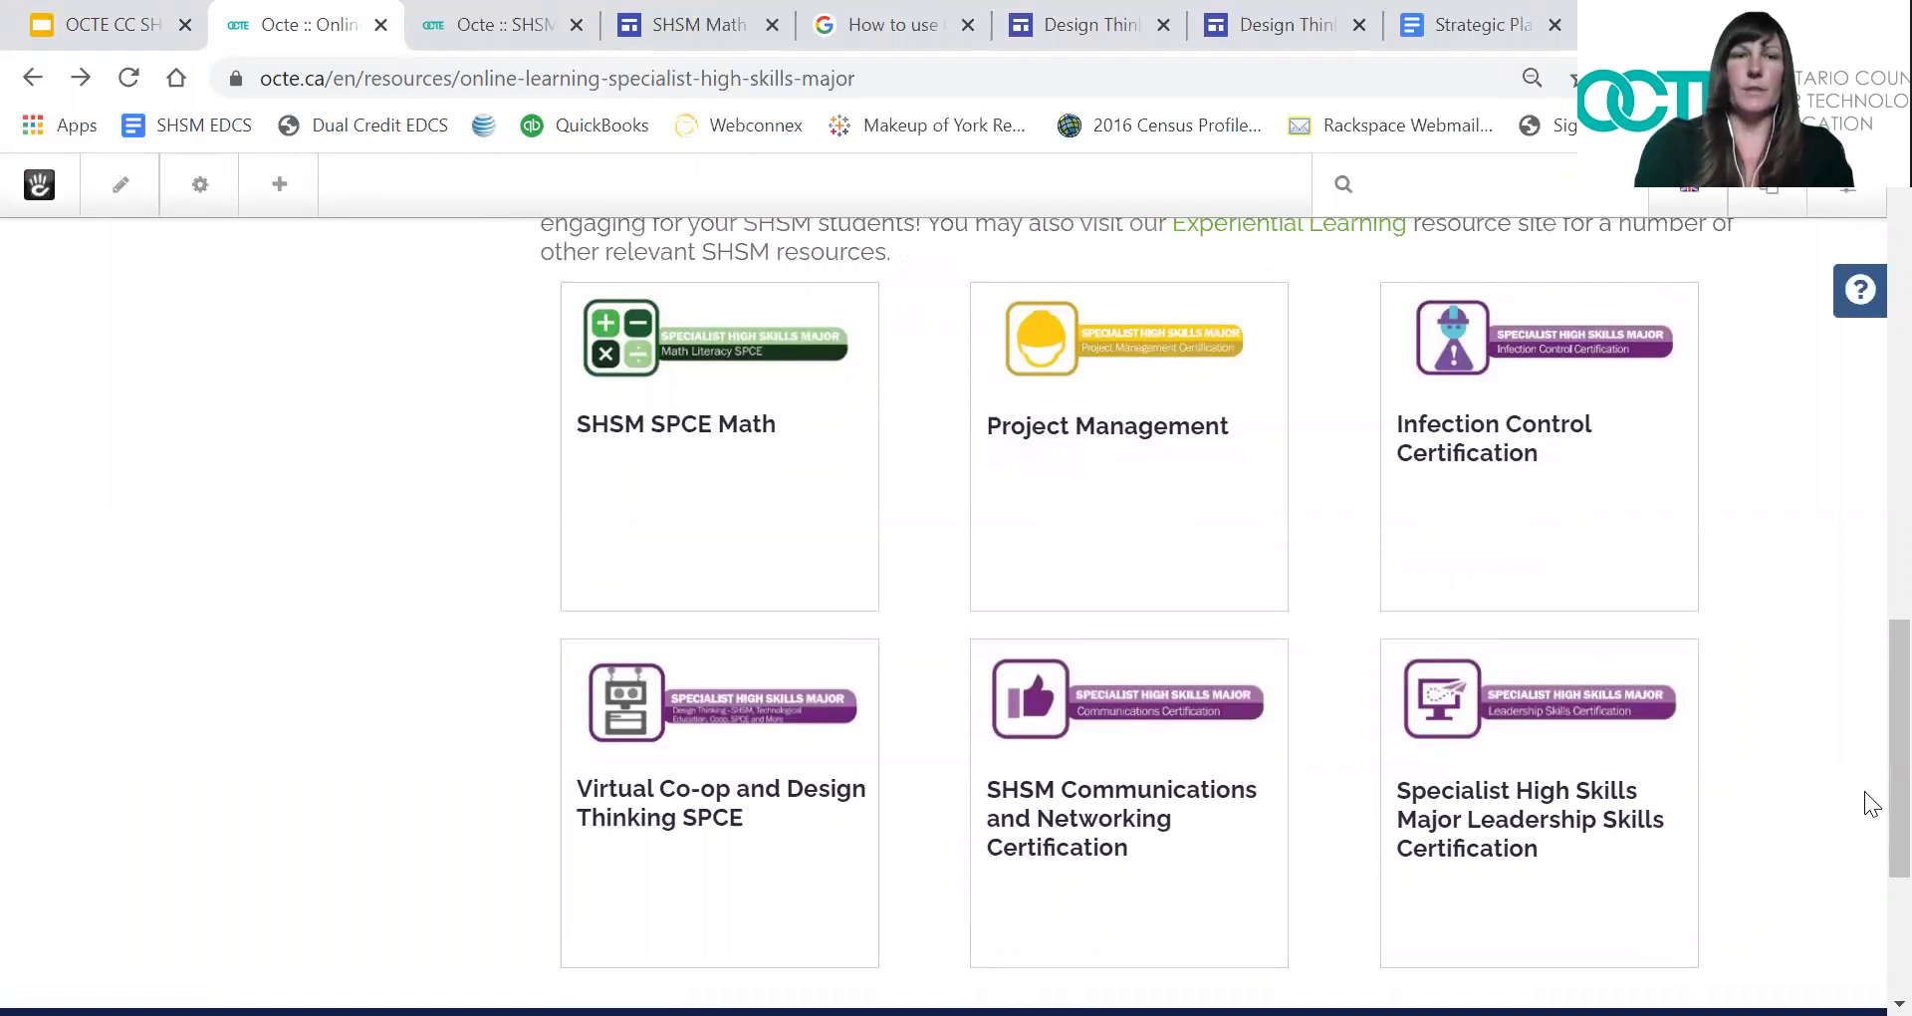
key("ctrl+Tab")
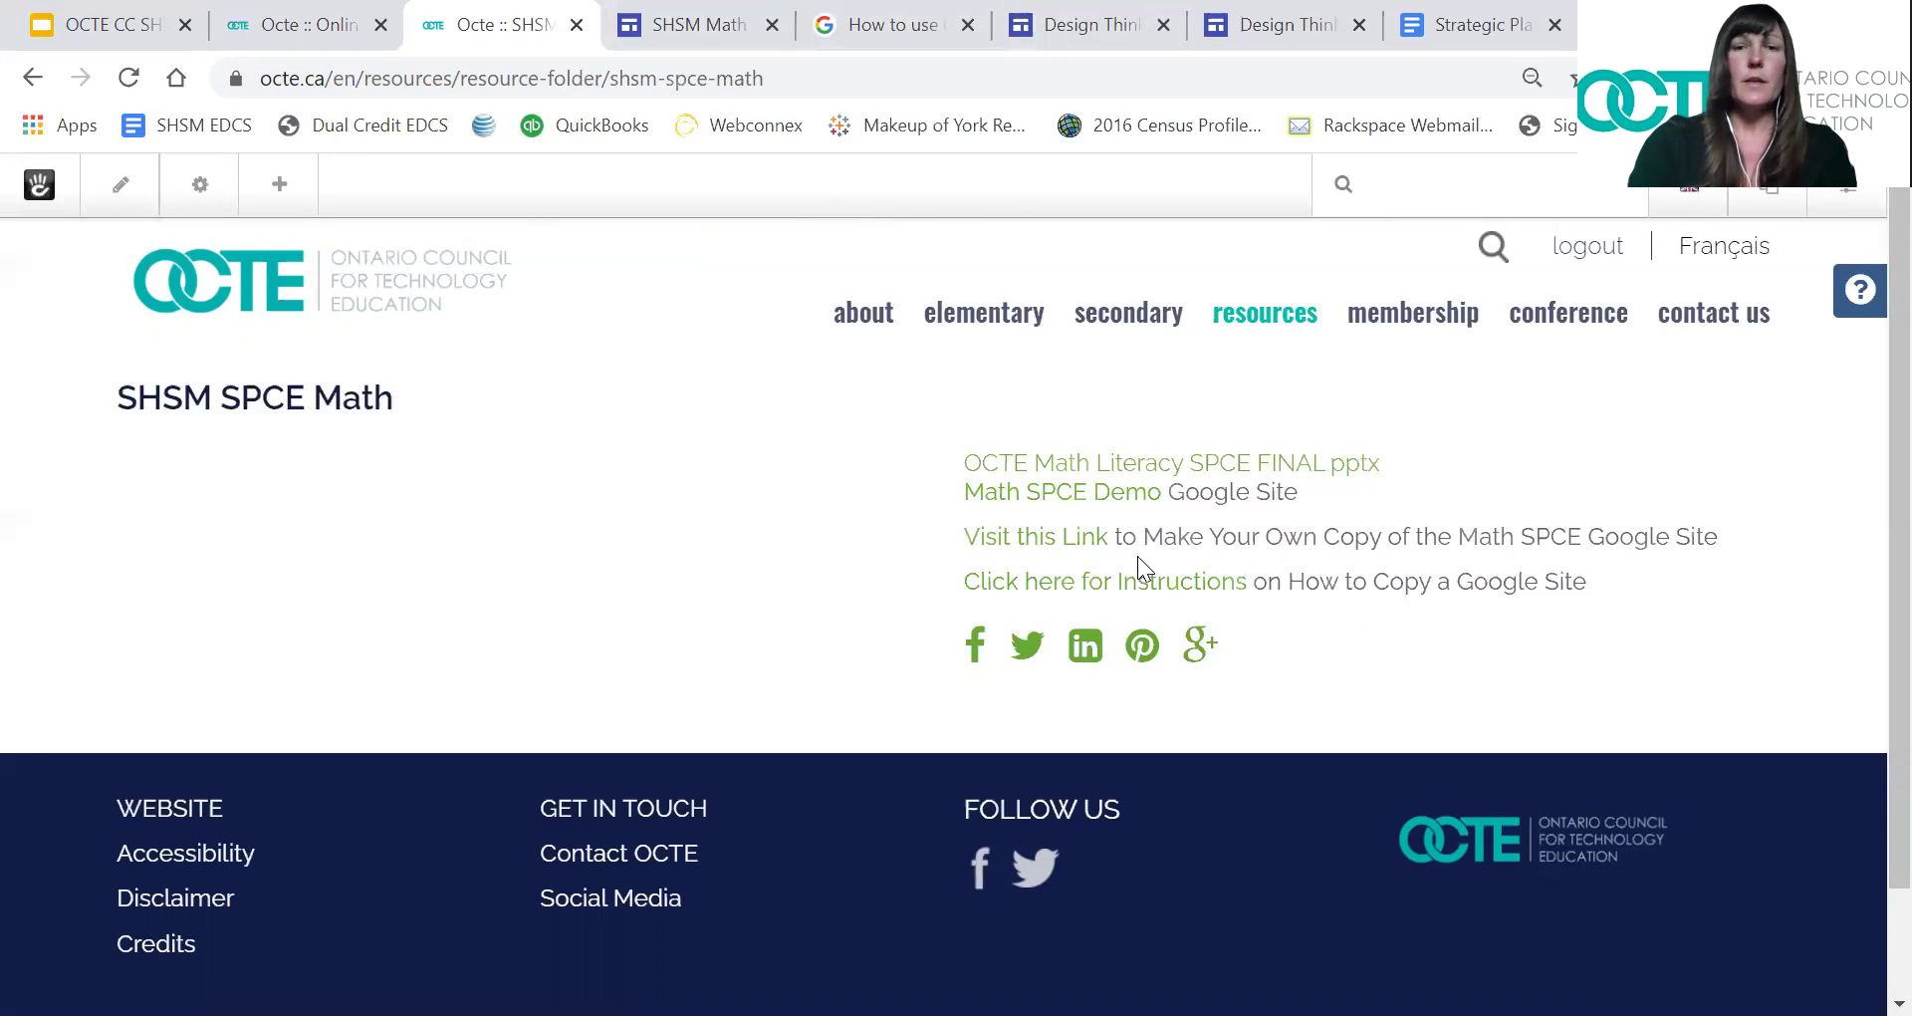
left_click(1043, 546)
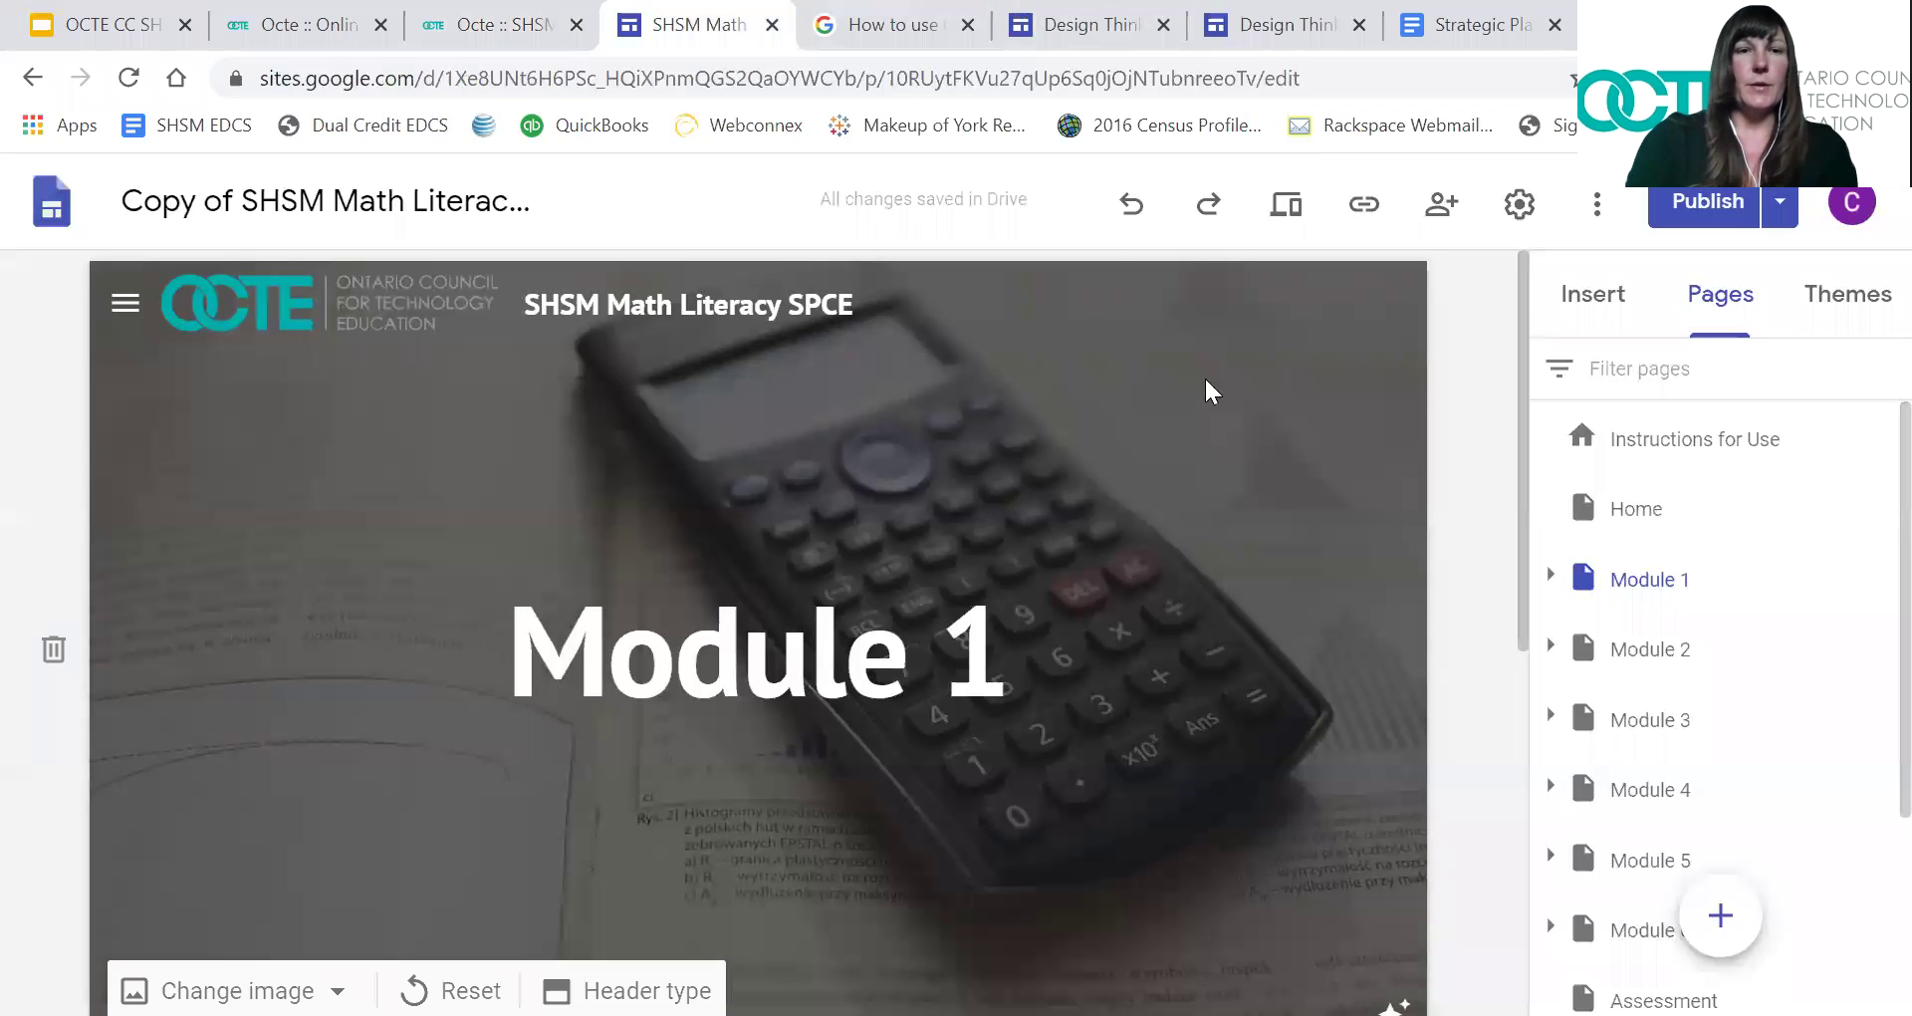
Show the Instructions for Use page and the More menu's duplicate-site option
left_click(1624, 460)
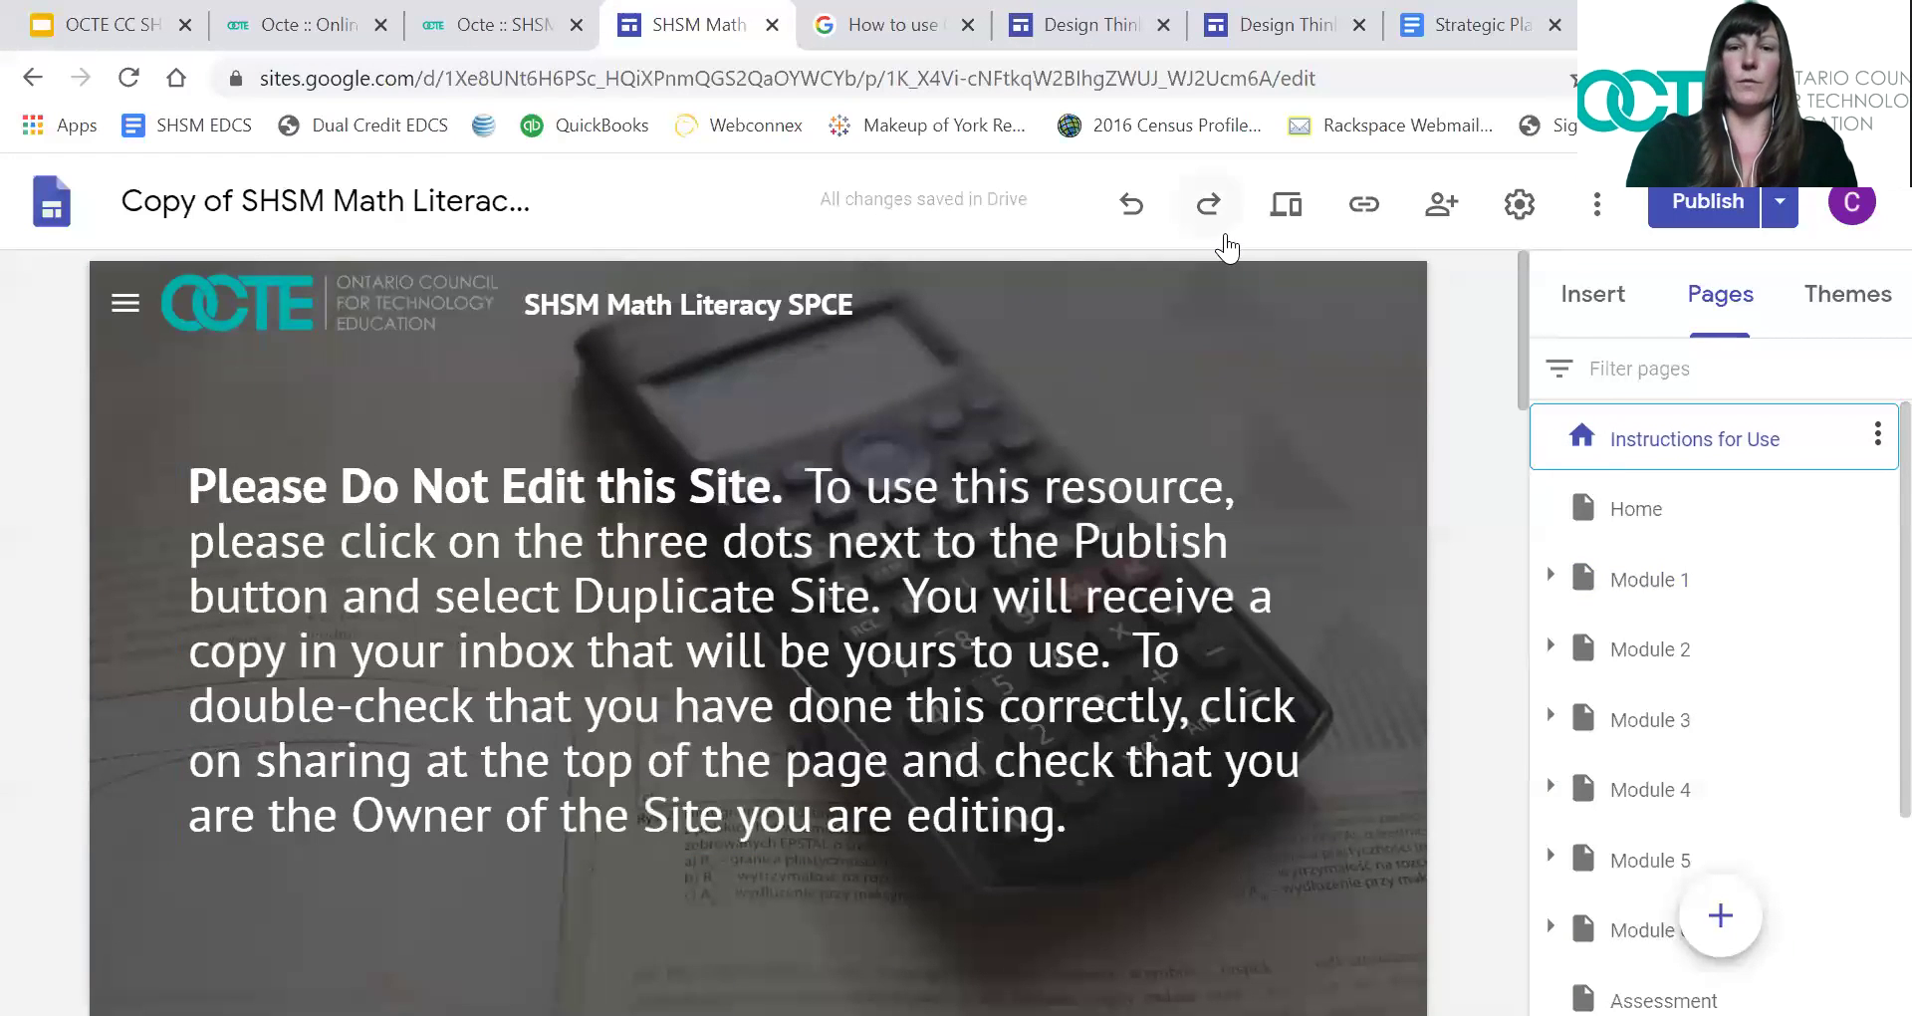
left_click(1593, 209)
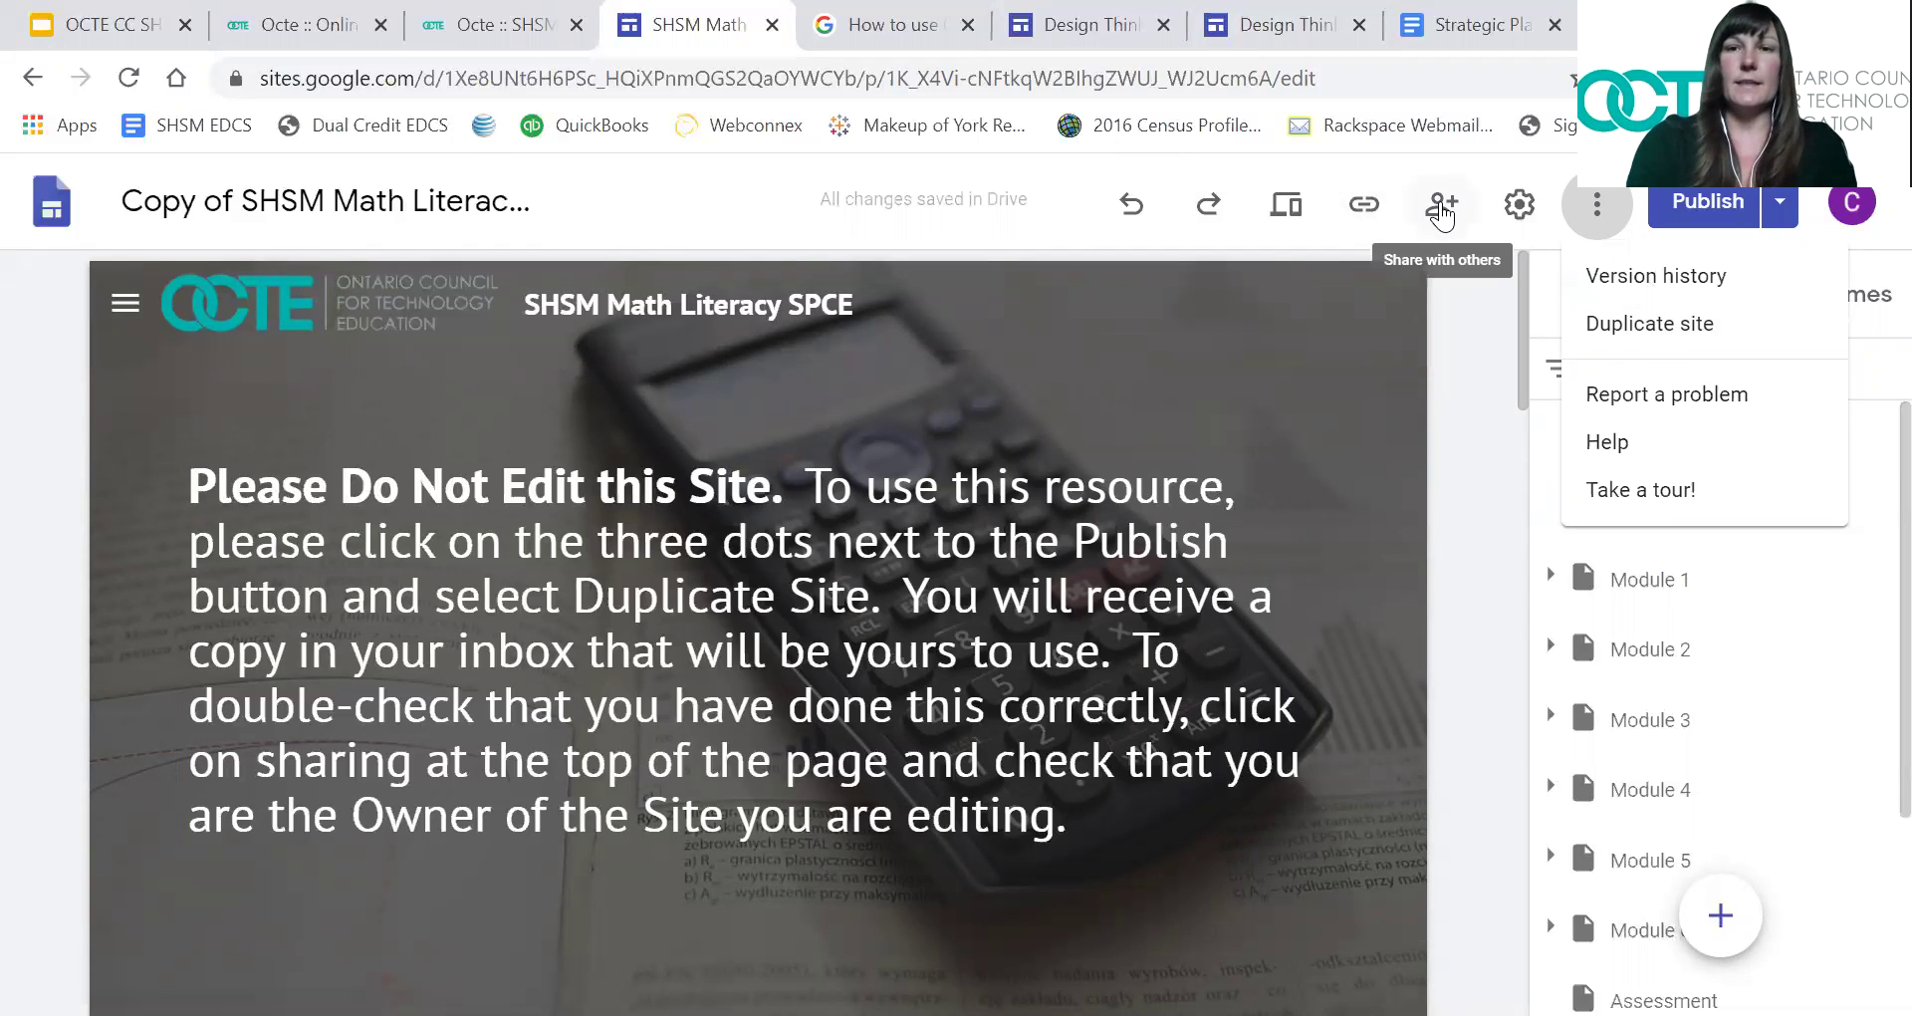
Review and close the copied site's sharing settings, then return to the OCTE SHSM resources page
left_click(1441, 213)
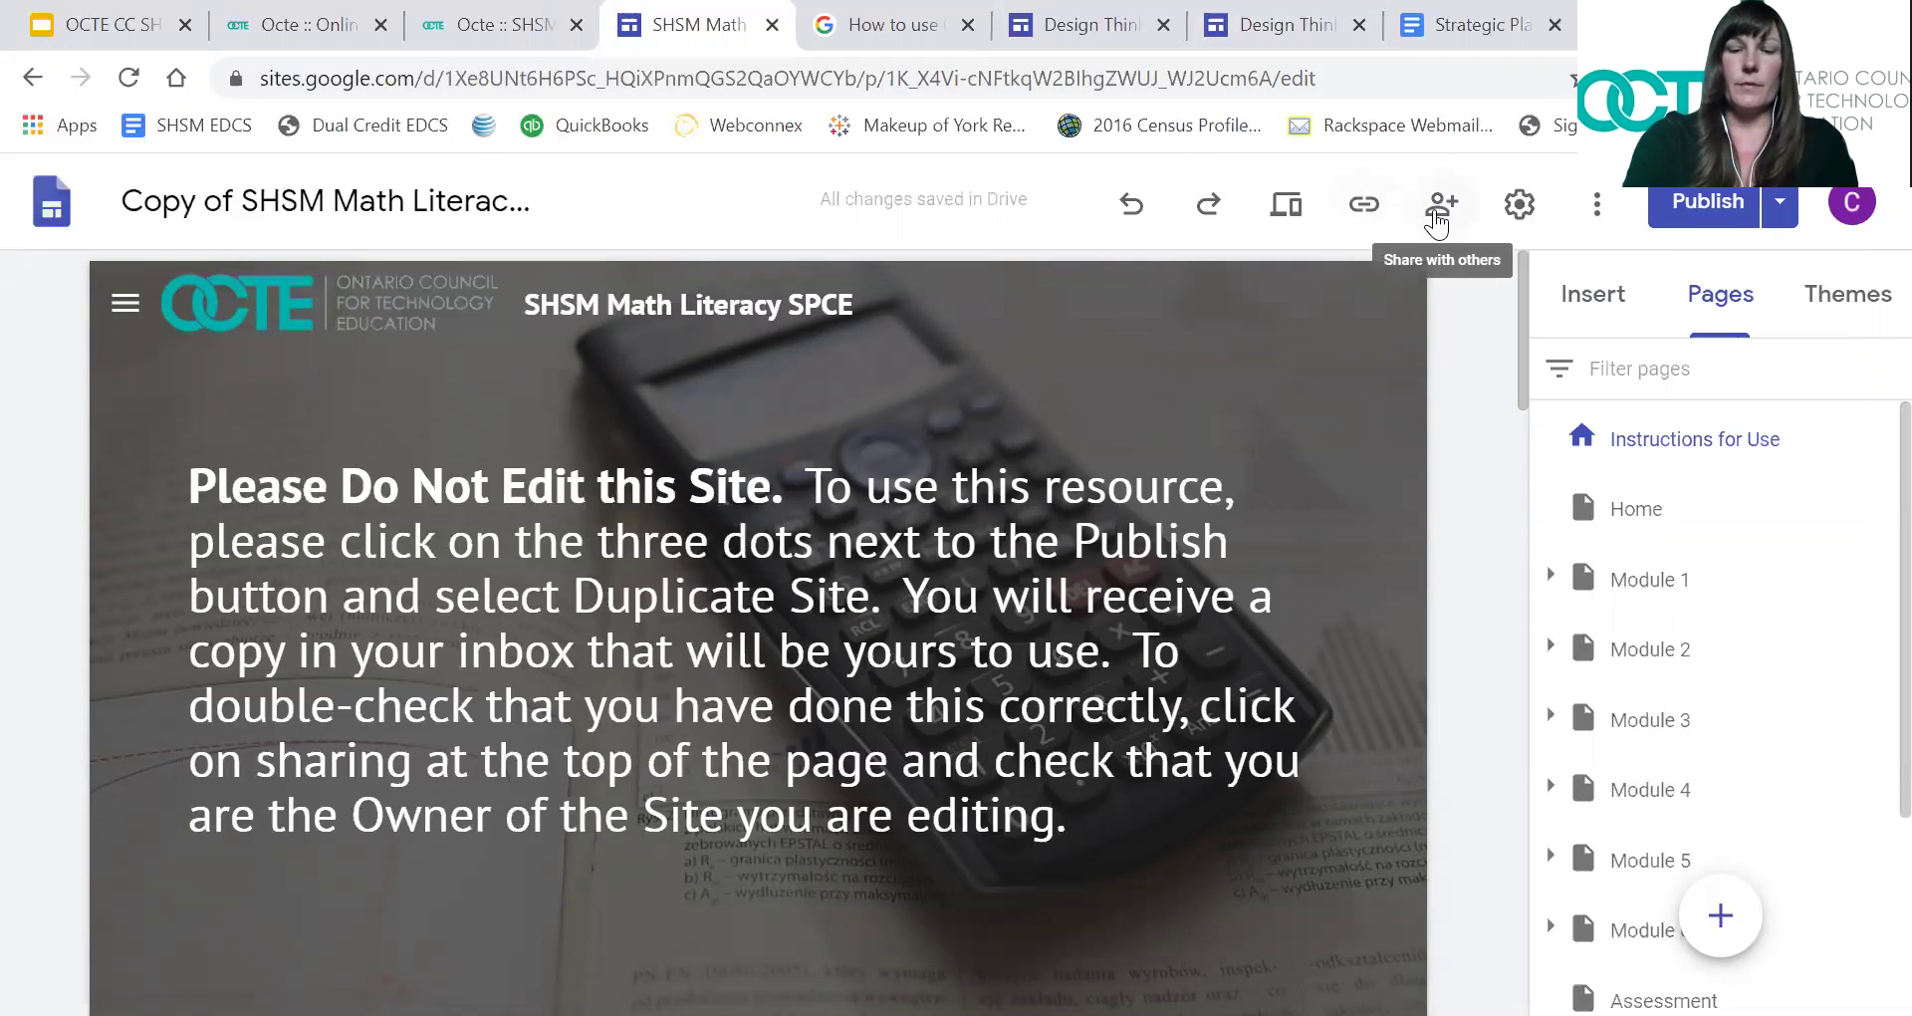
left_click(1436, 217)
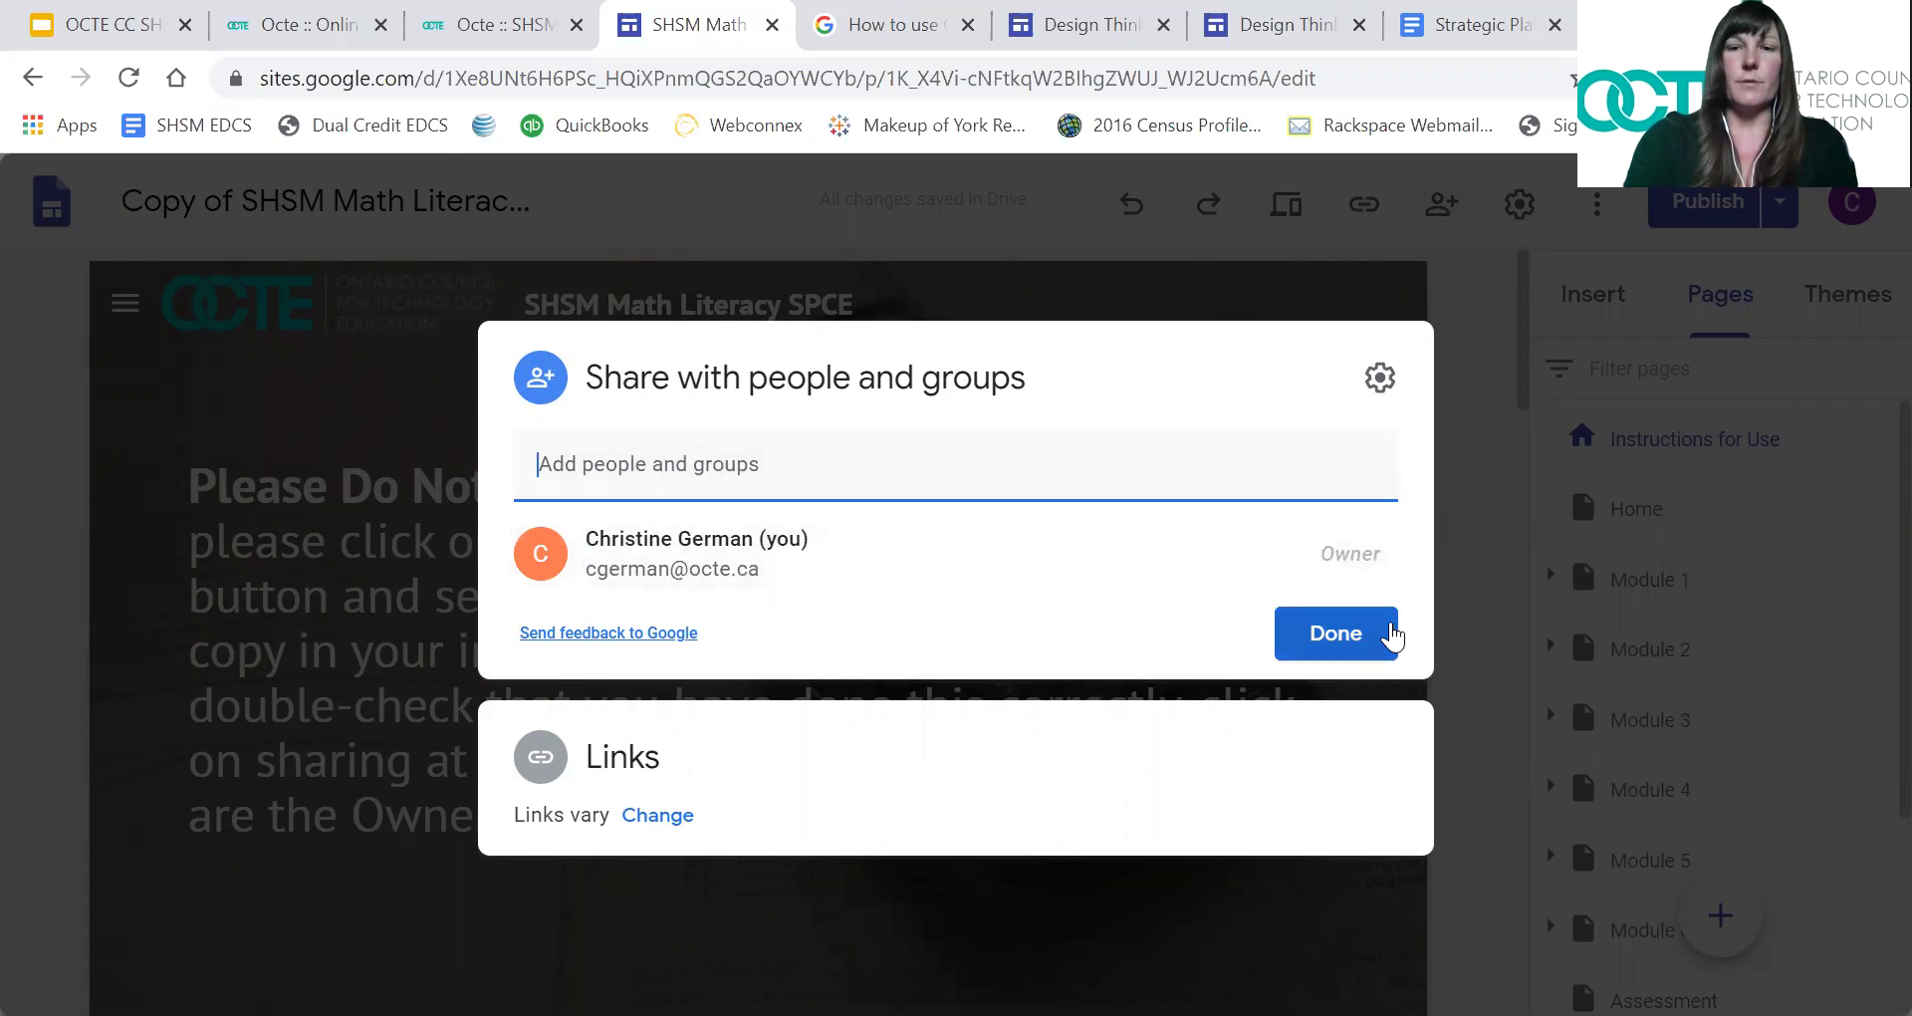
left_click(1372, 642)
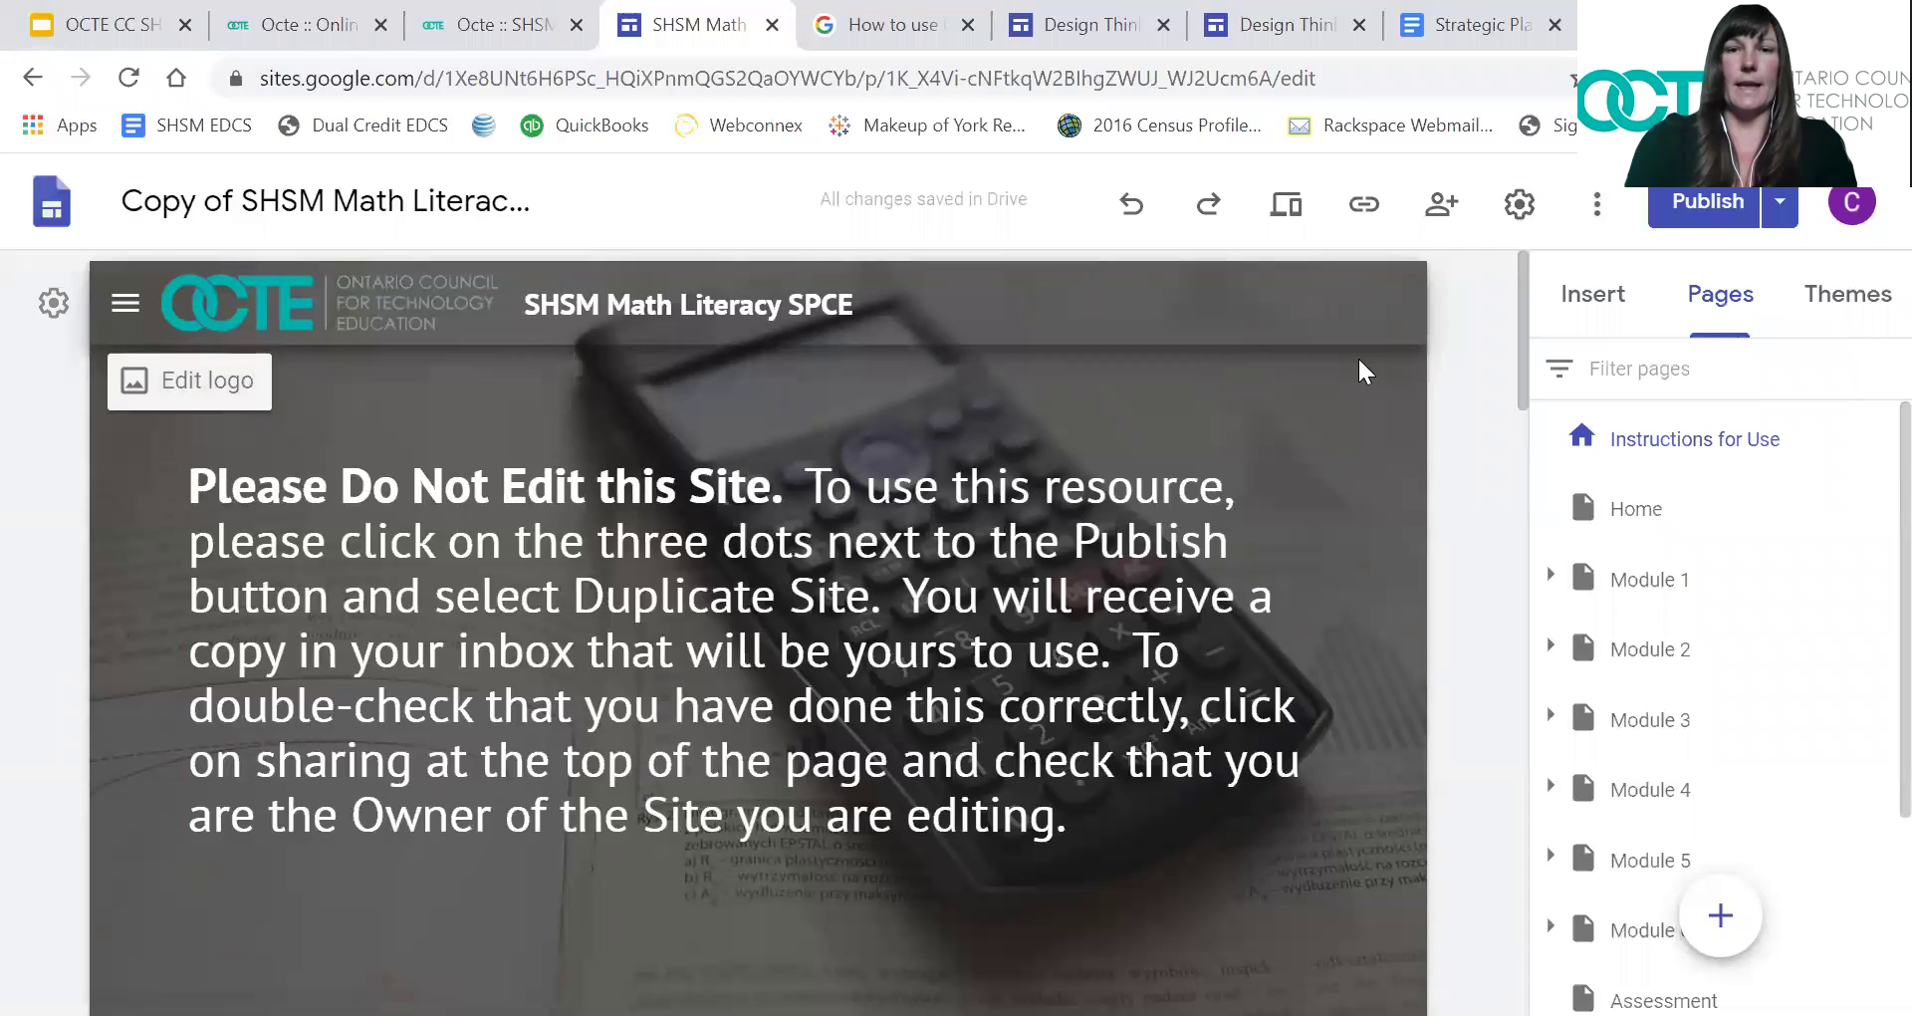
left_click(326, 16)
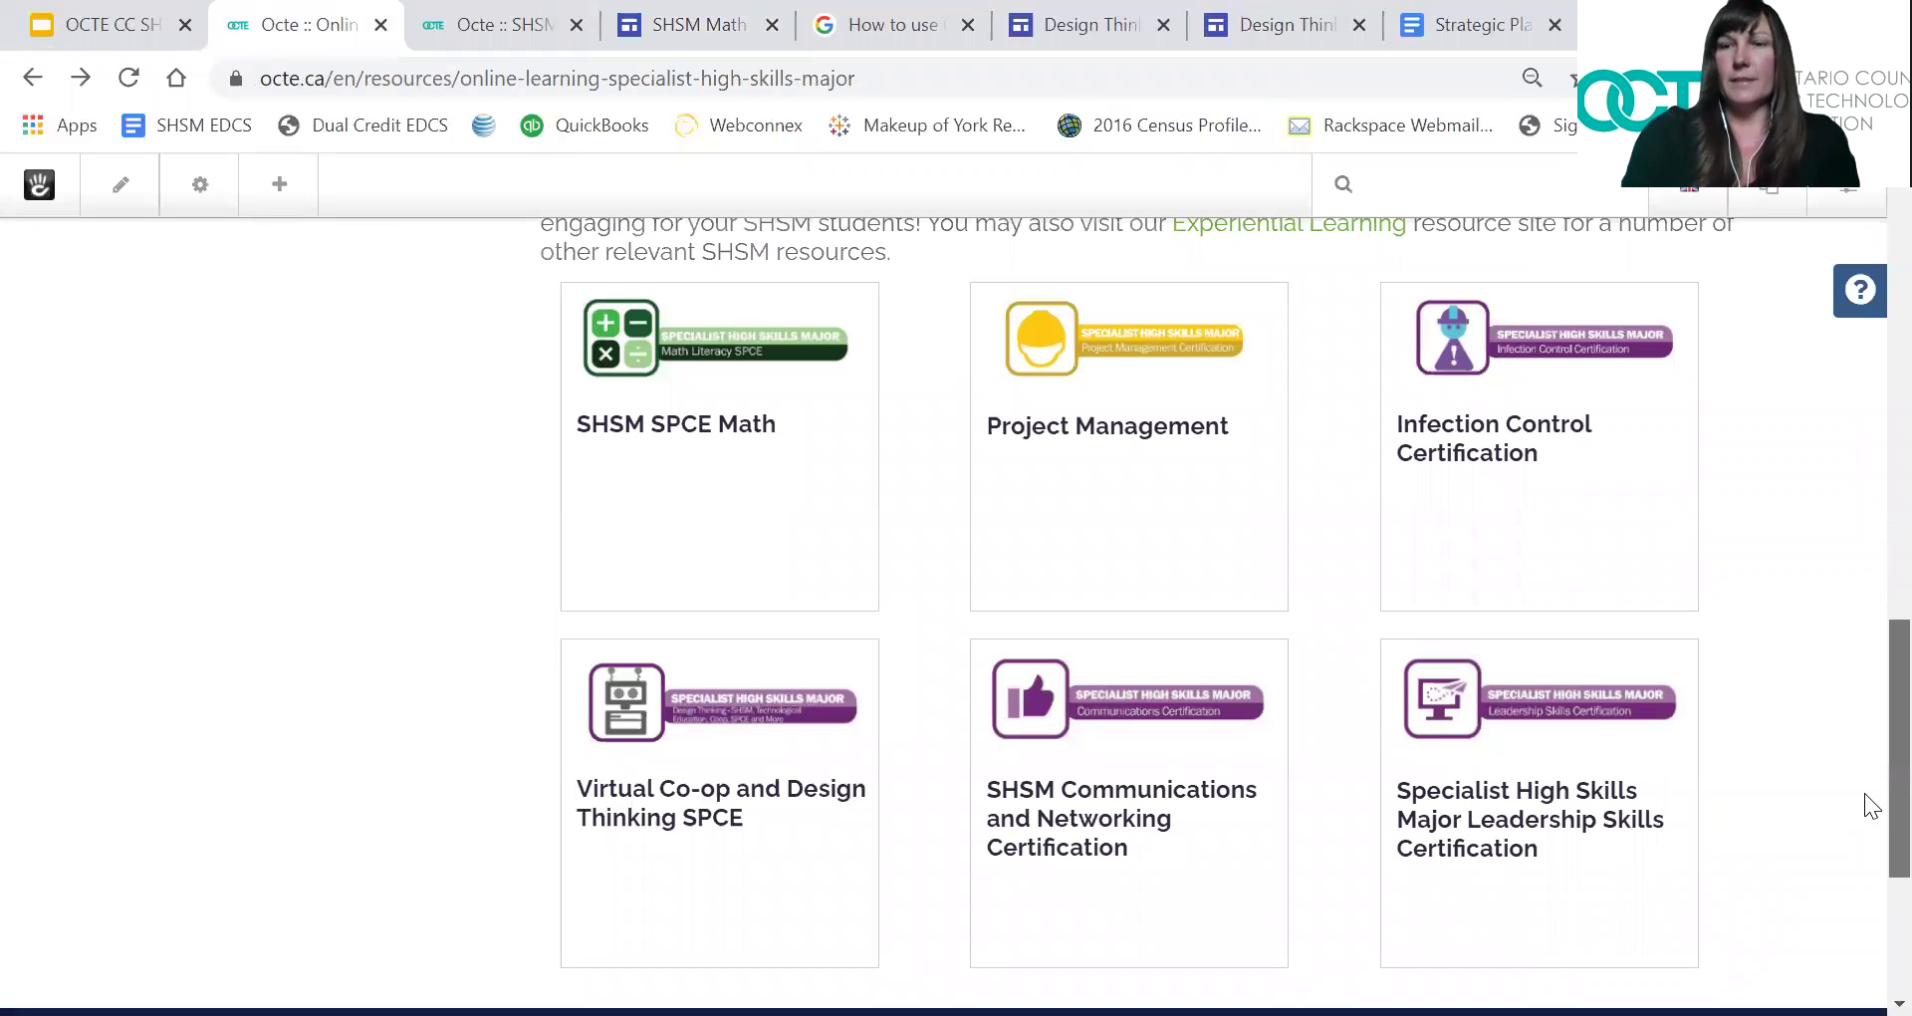
Open the 'how to edit google sites' instructions, then go back to the copied Math site editor
scroll(1865, 793, "up", 8)
scroll(1864, 444, "down", 2)
scroll(1870, 593, "down", 2)
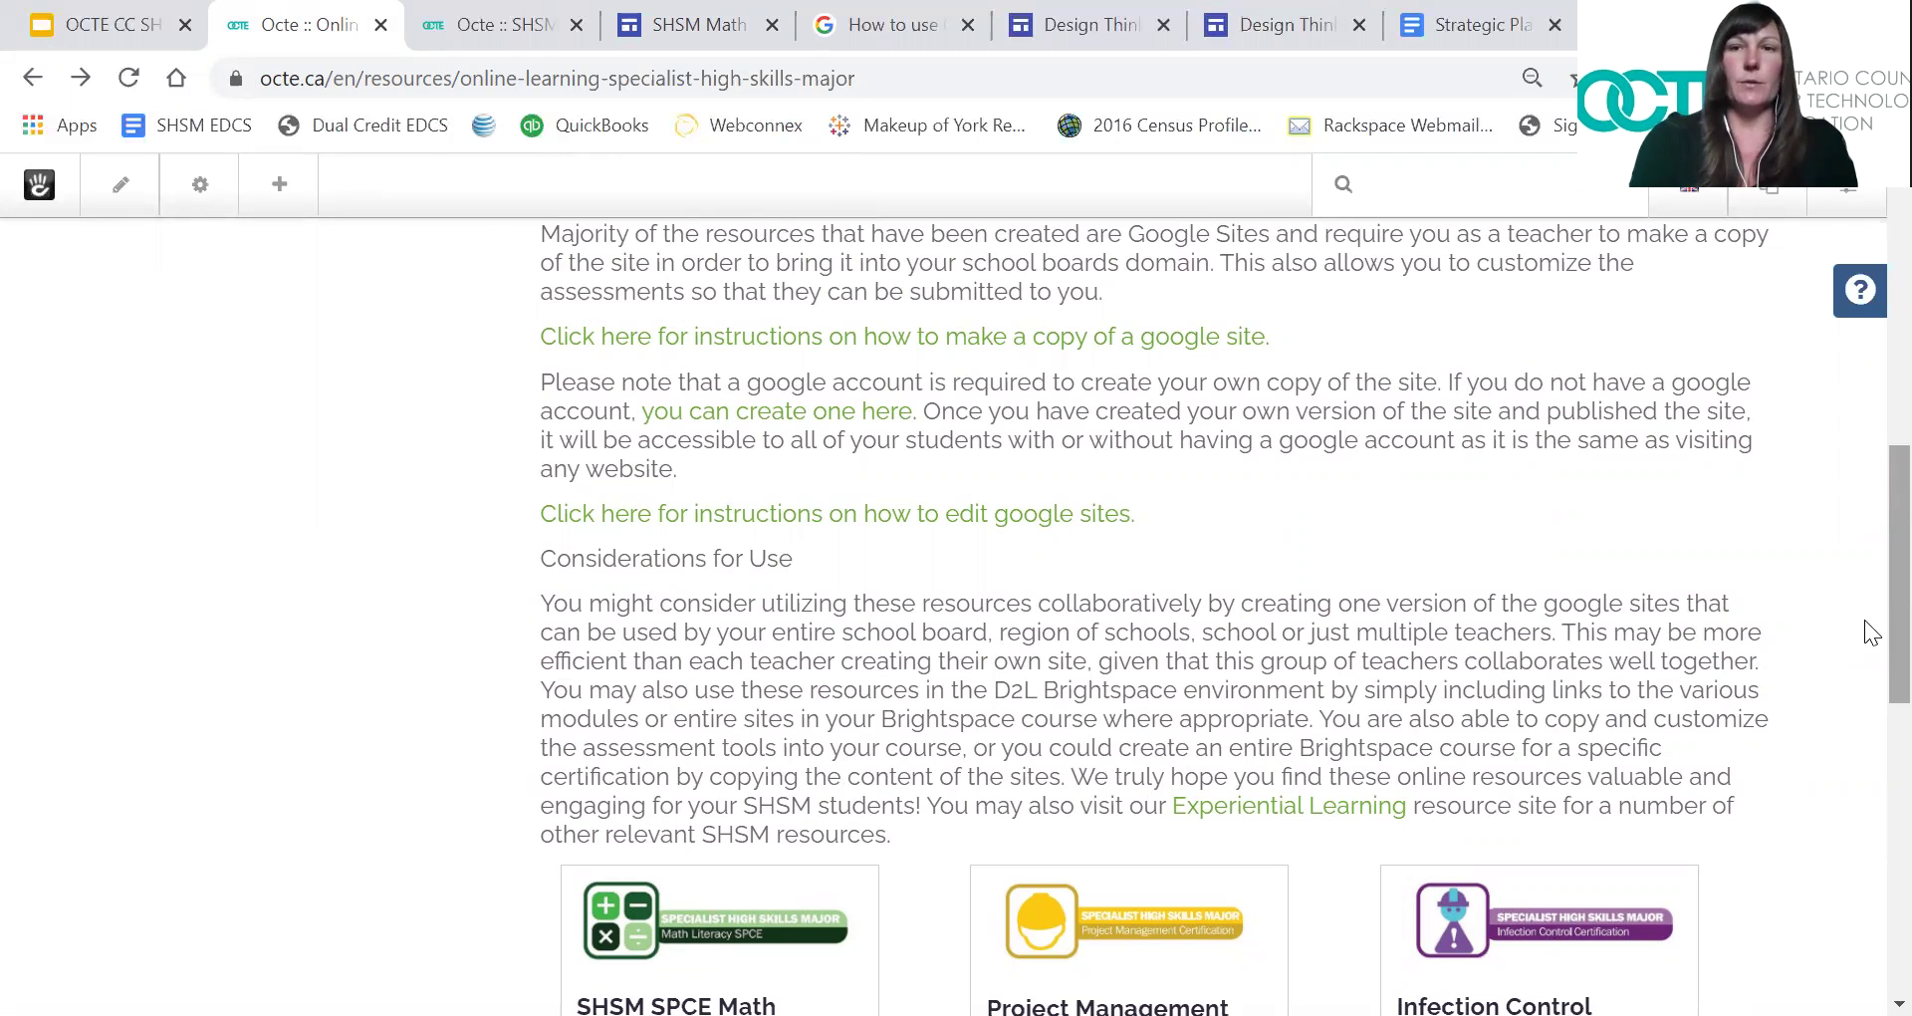
left_click(927, 513)
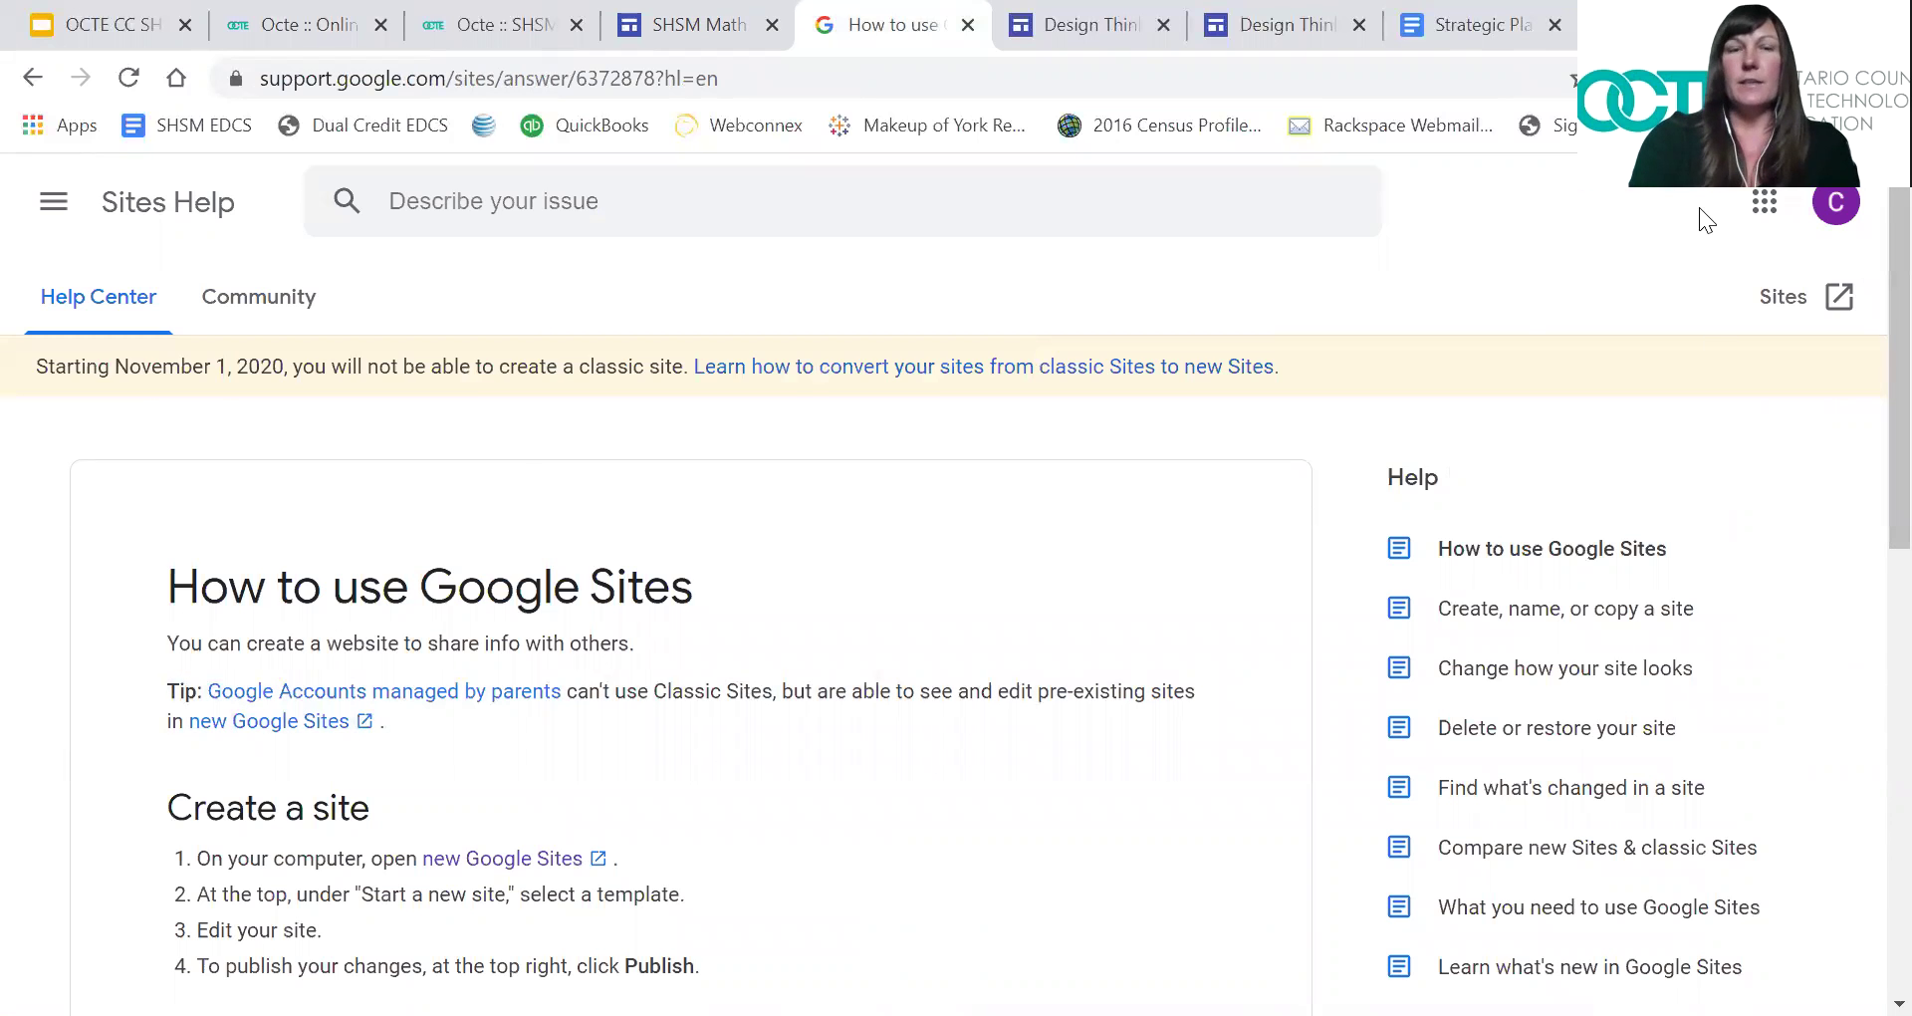
key("ctrl+shift+Tab")
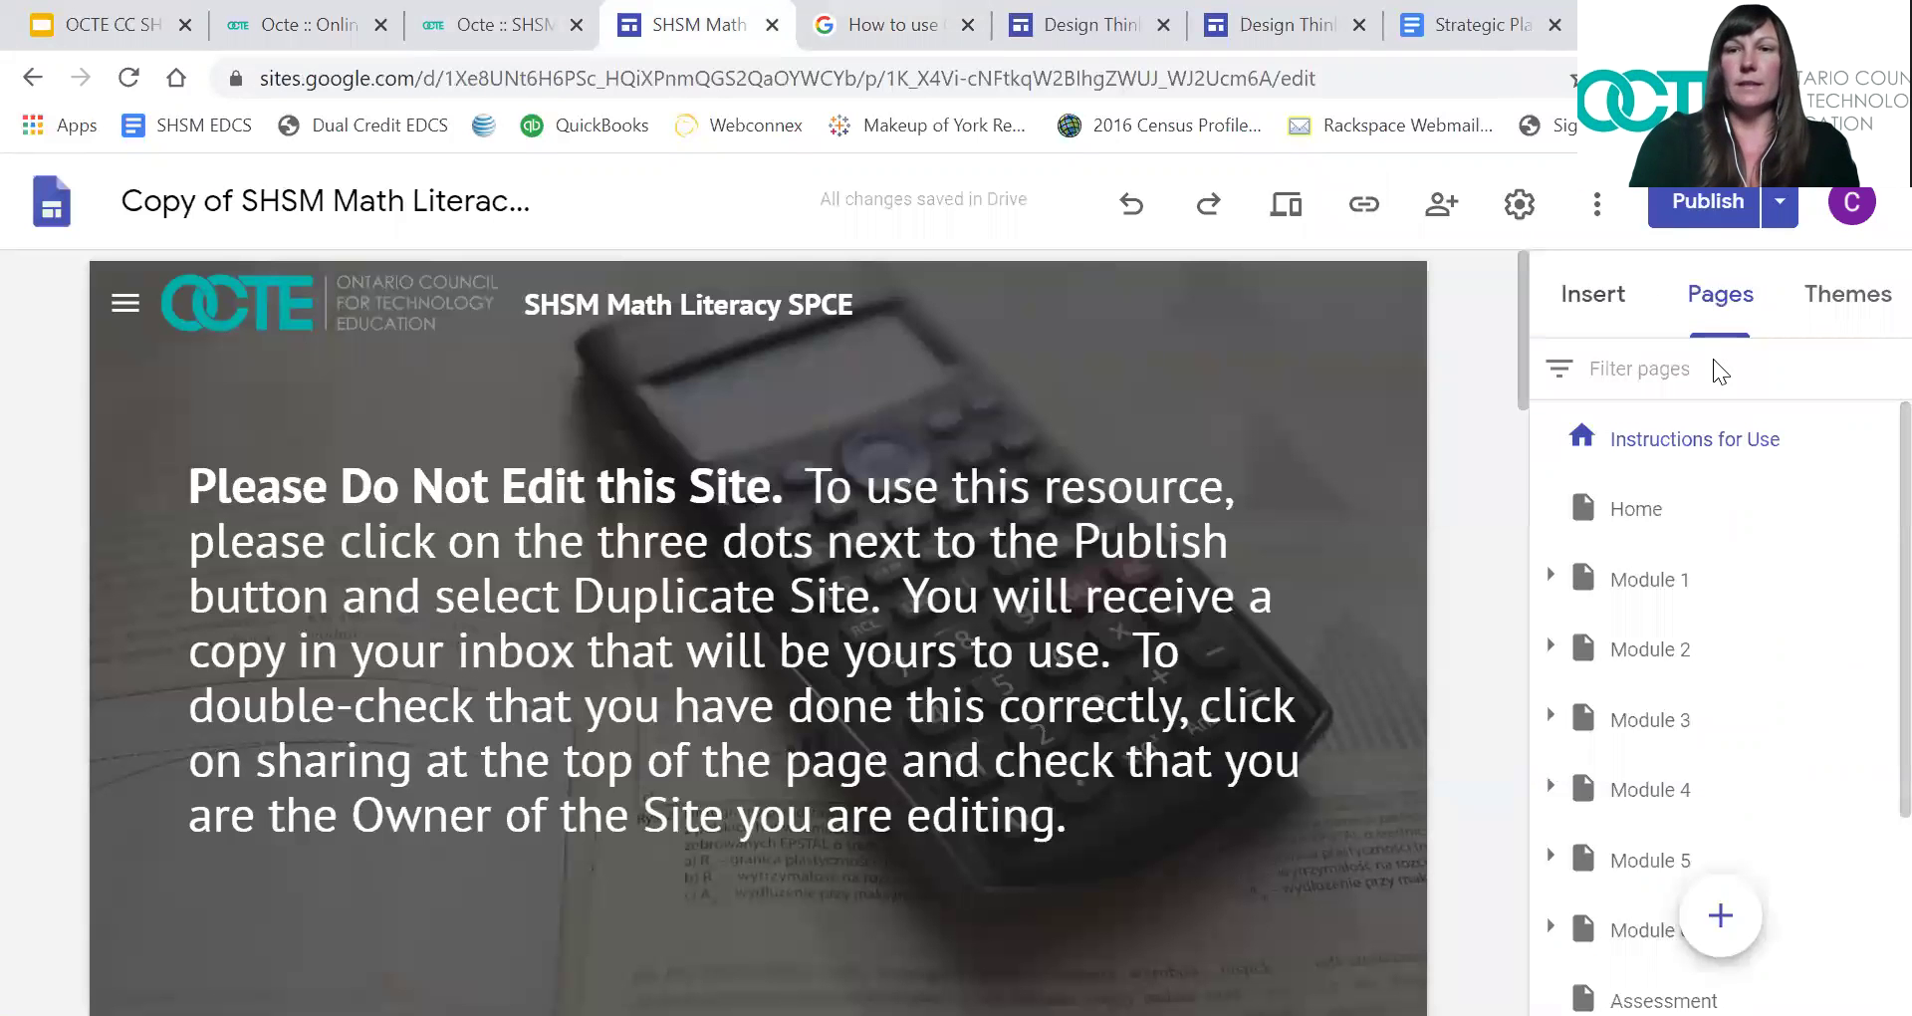
Show the page sidebar with Module 1 sub-pages expanded, then switch to the Design Thinking site
mouse_move(1833, 487)
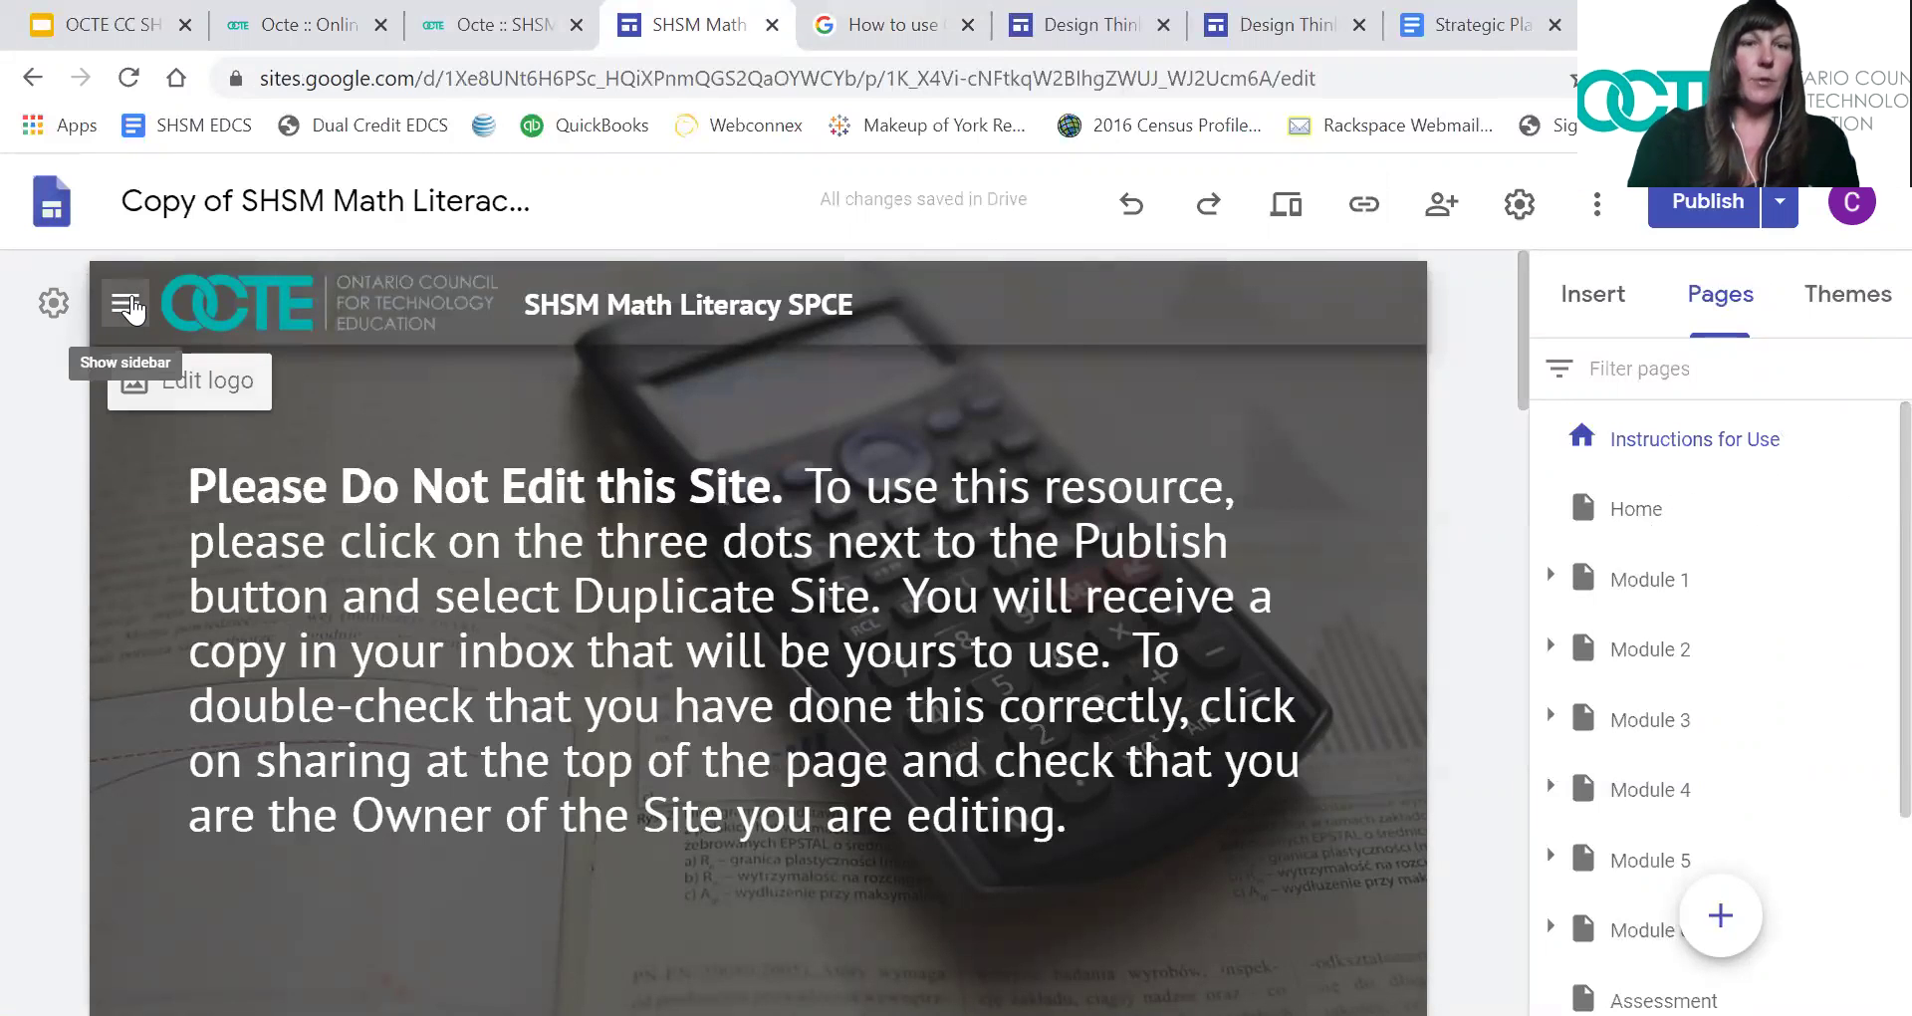
left_click(127, 305)
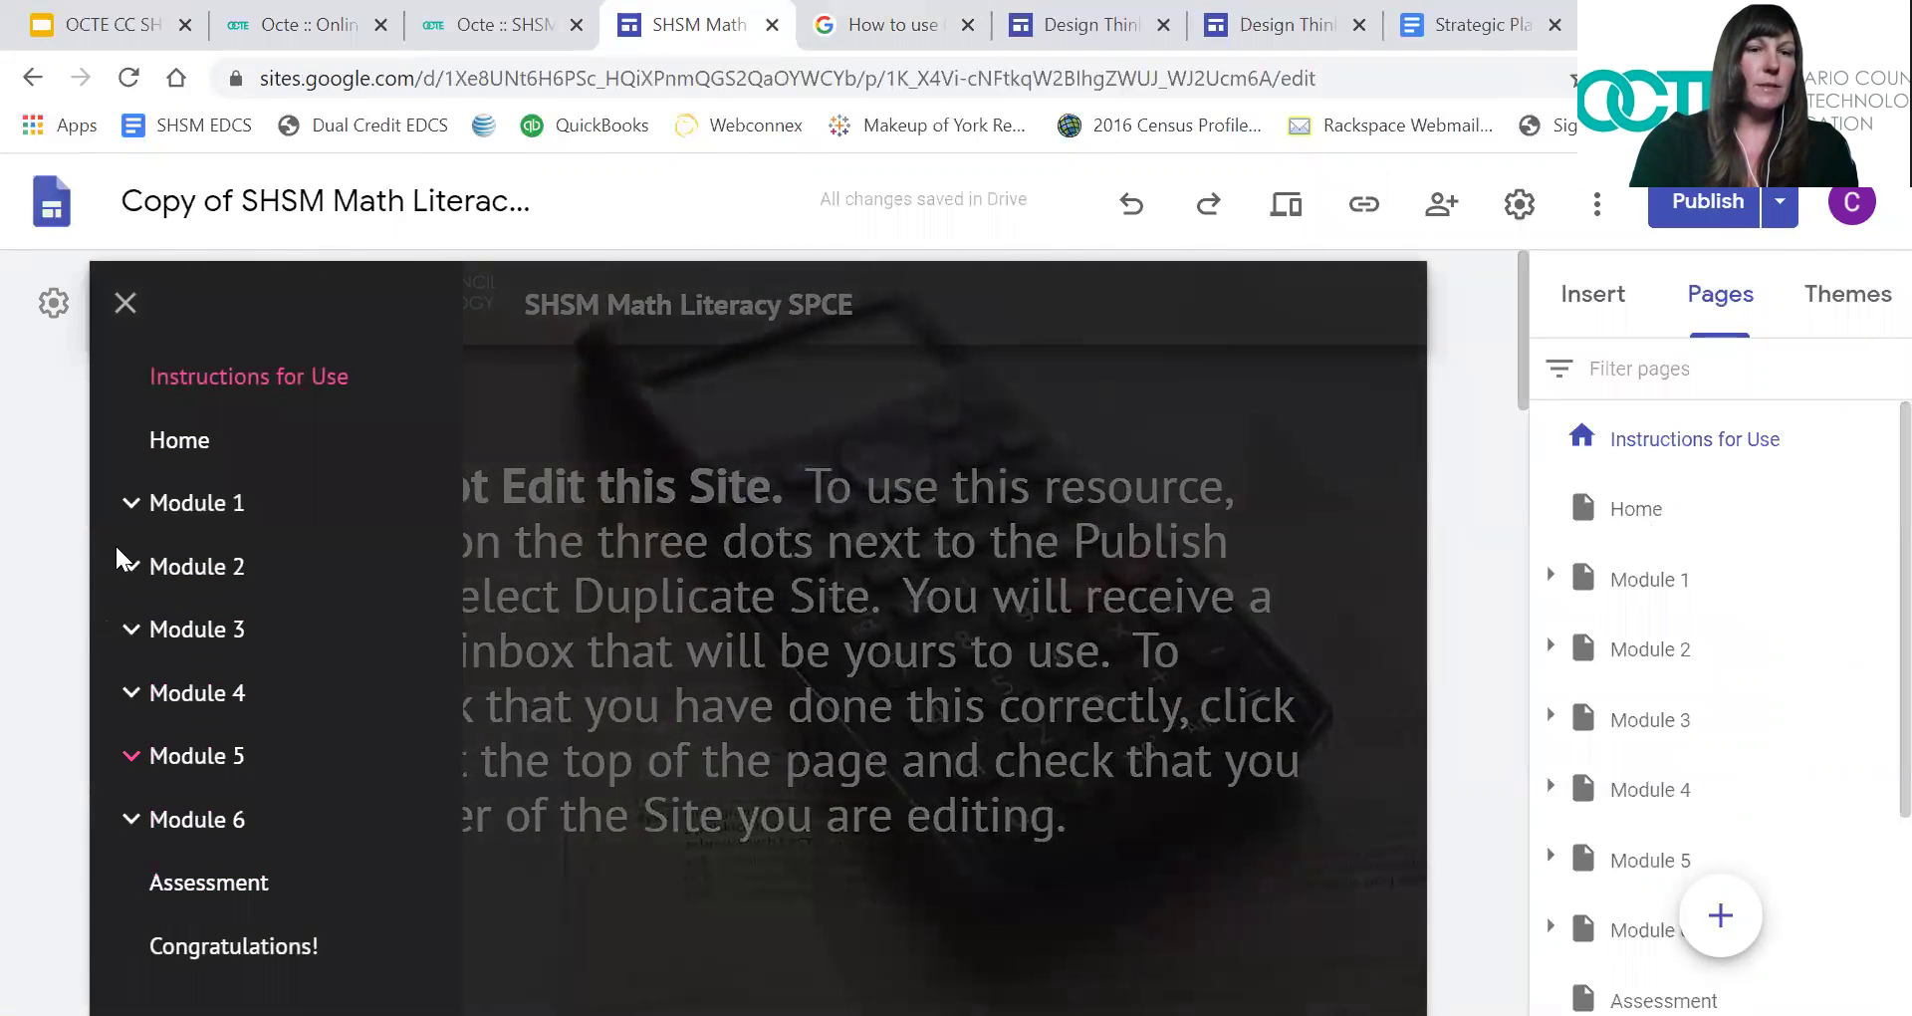
left_click(131, 503)
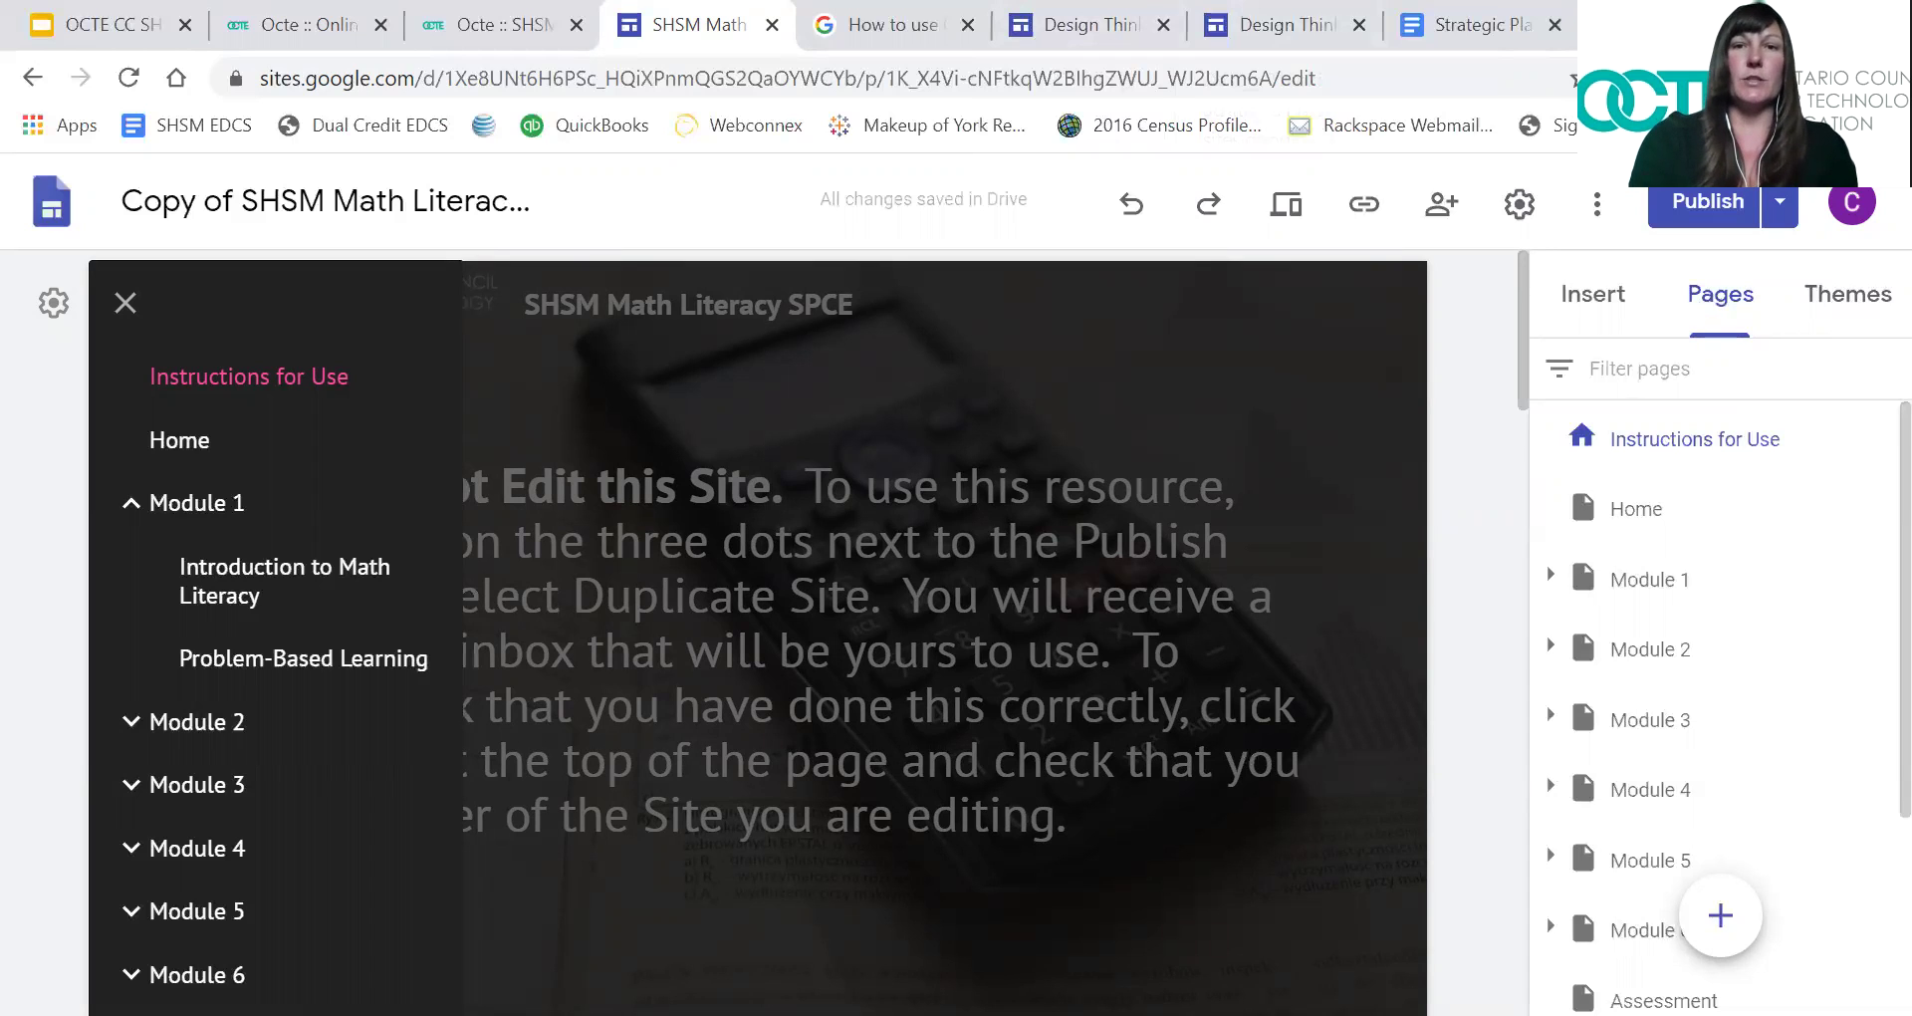
key("ctrl+6")
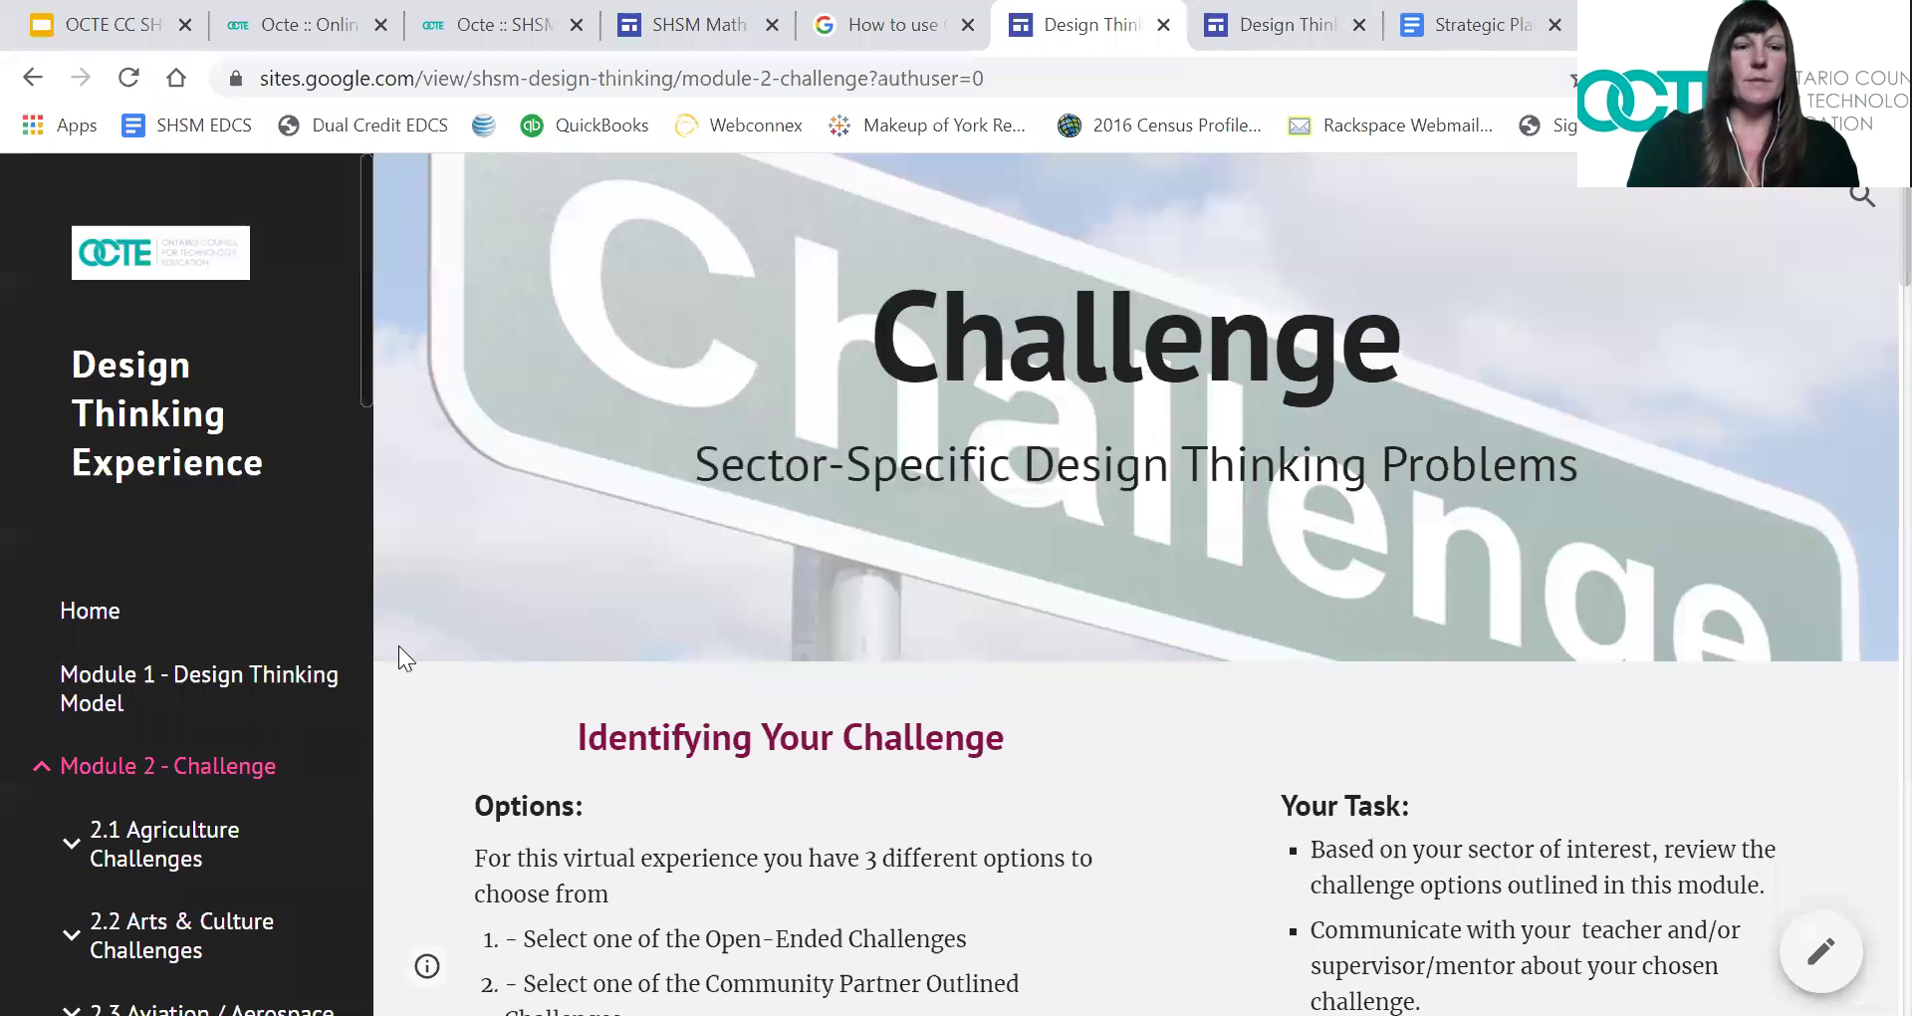
View the Module 1 Design Thinking Model and Module 2 Challenge pages, then 4.3 Strategic Plan
left_click(199, 697)
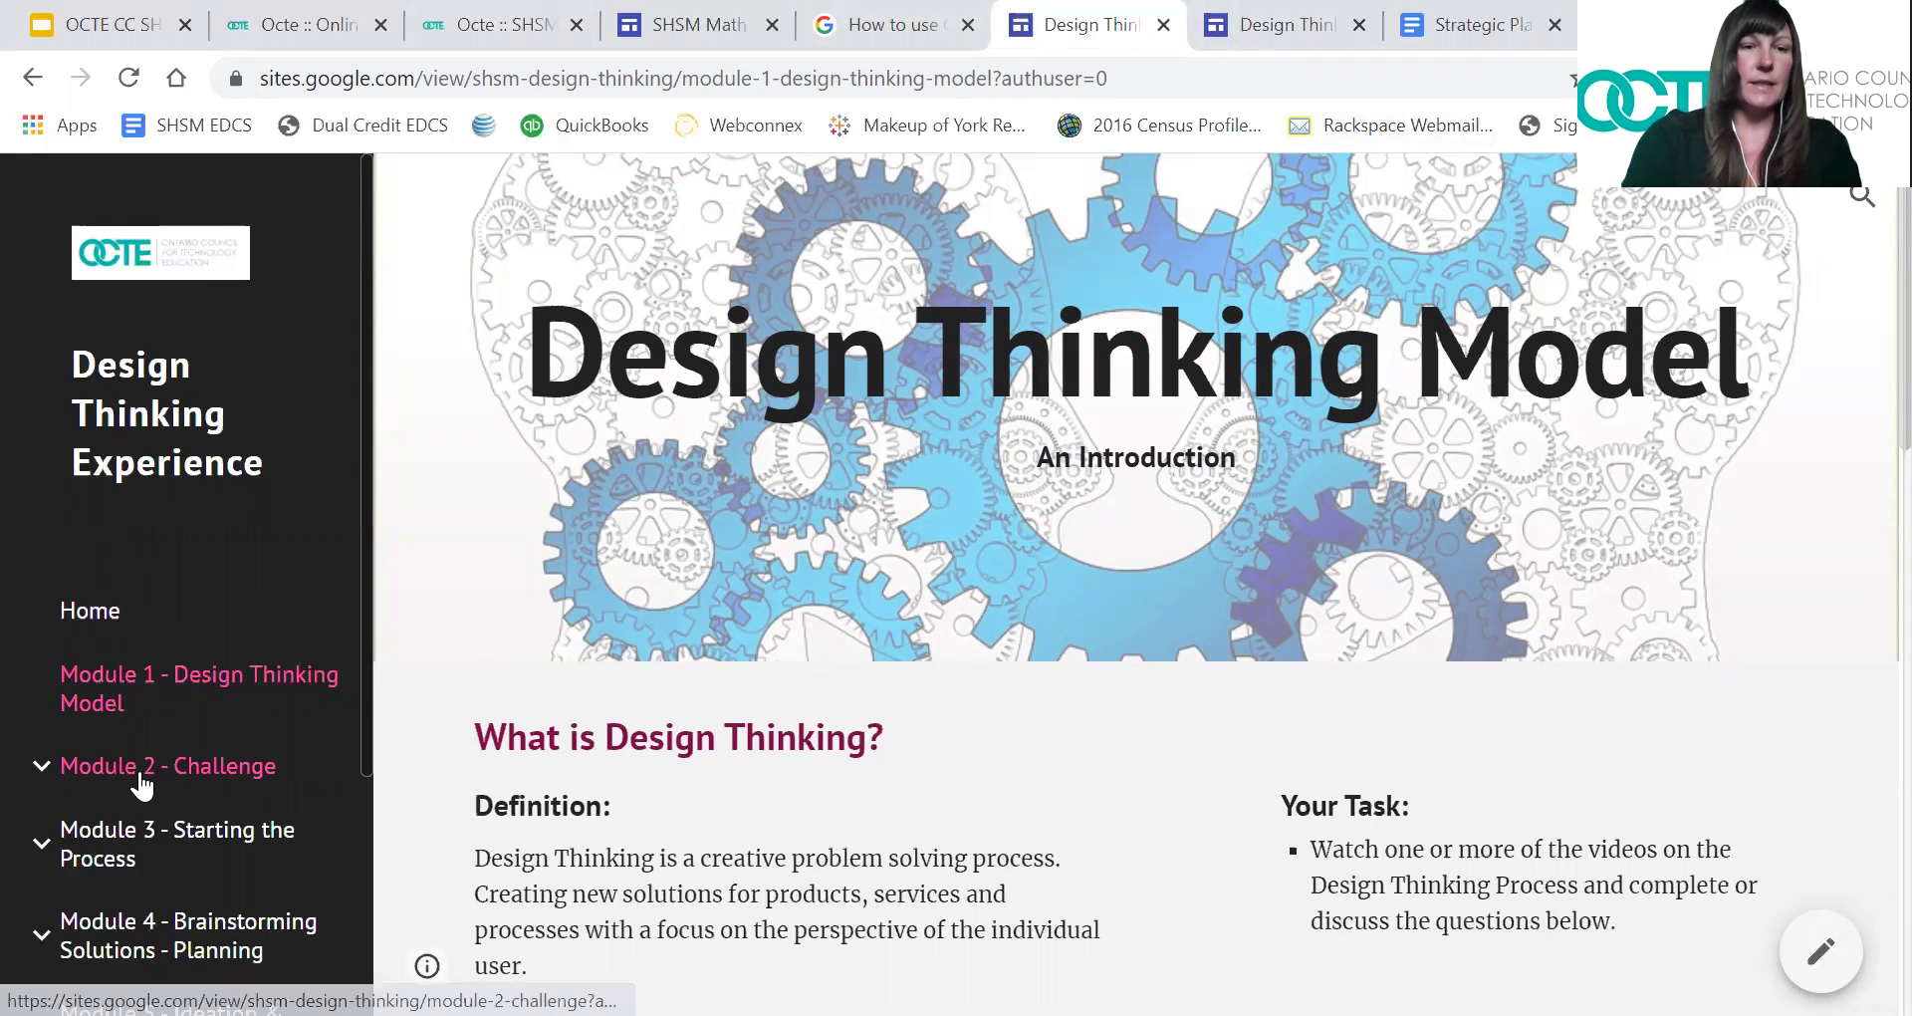
left_click(172, 775)
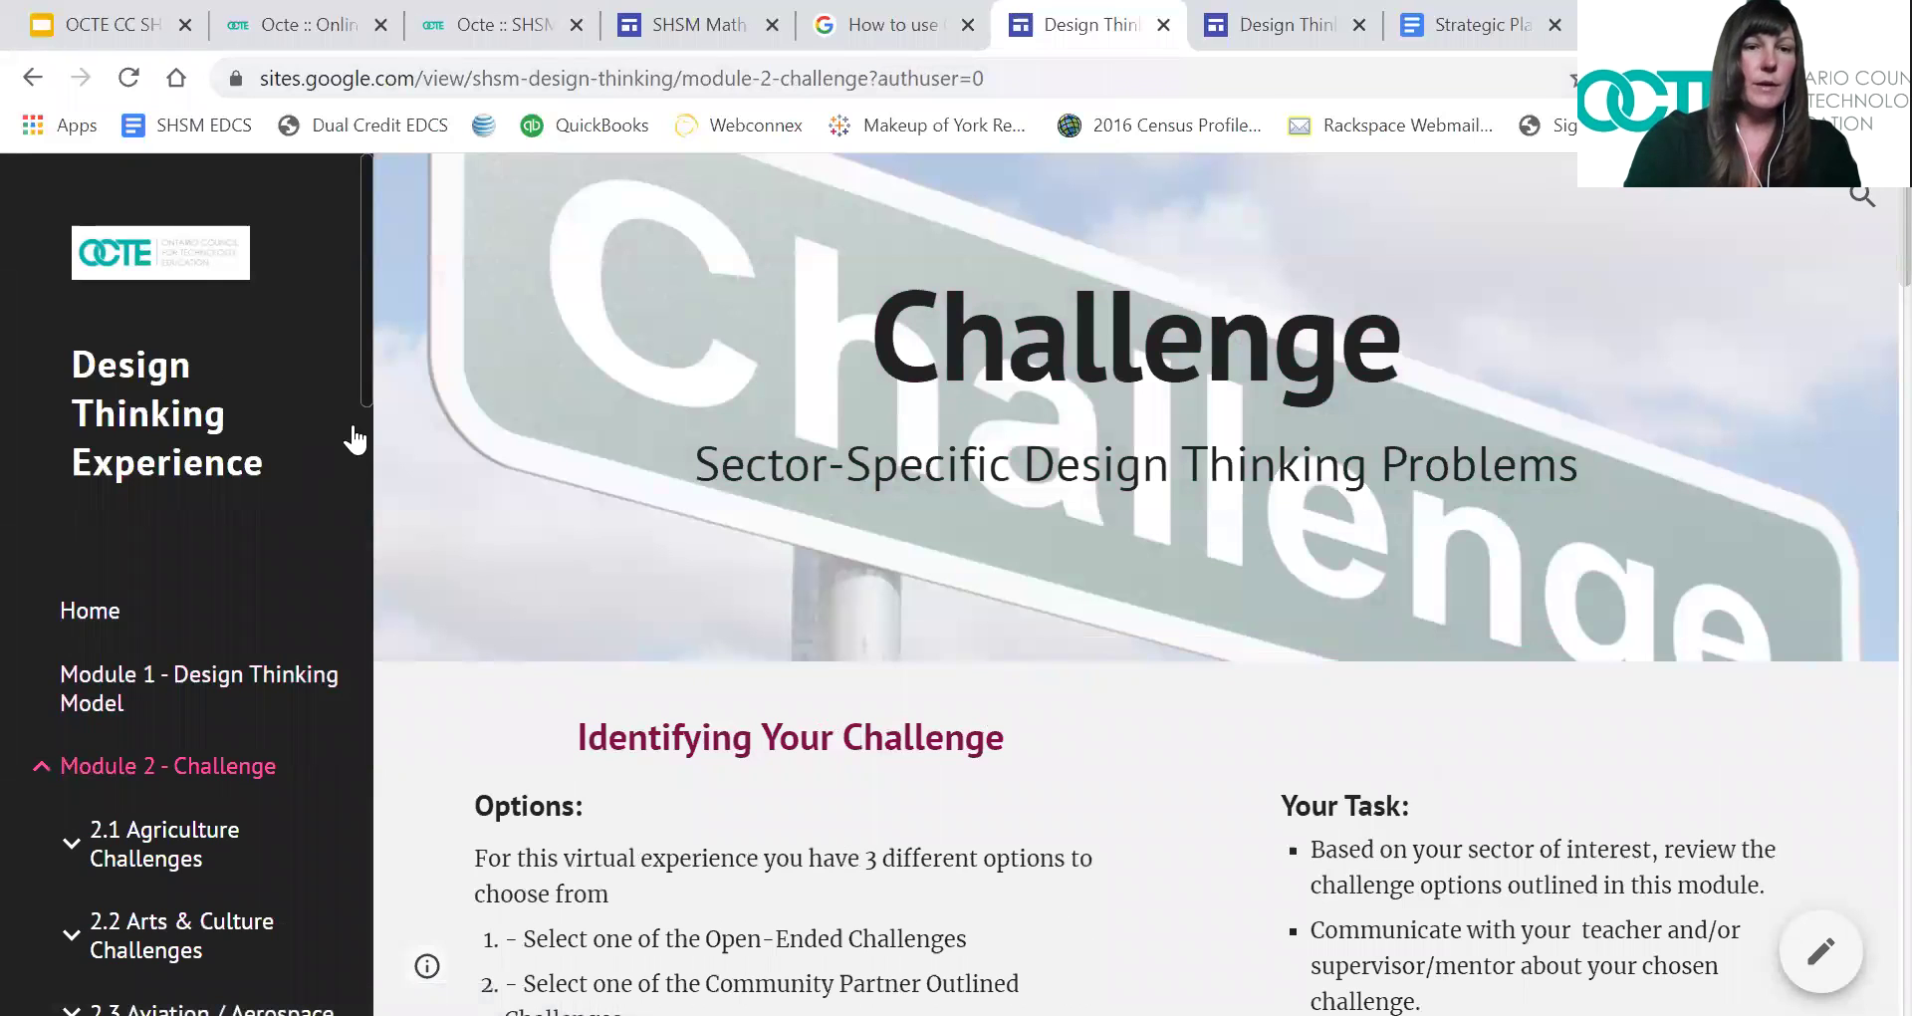
left_click_drag(364, 385, 401, 554)
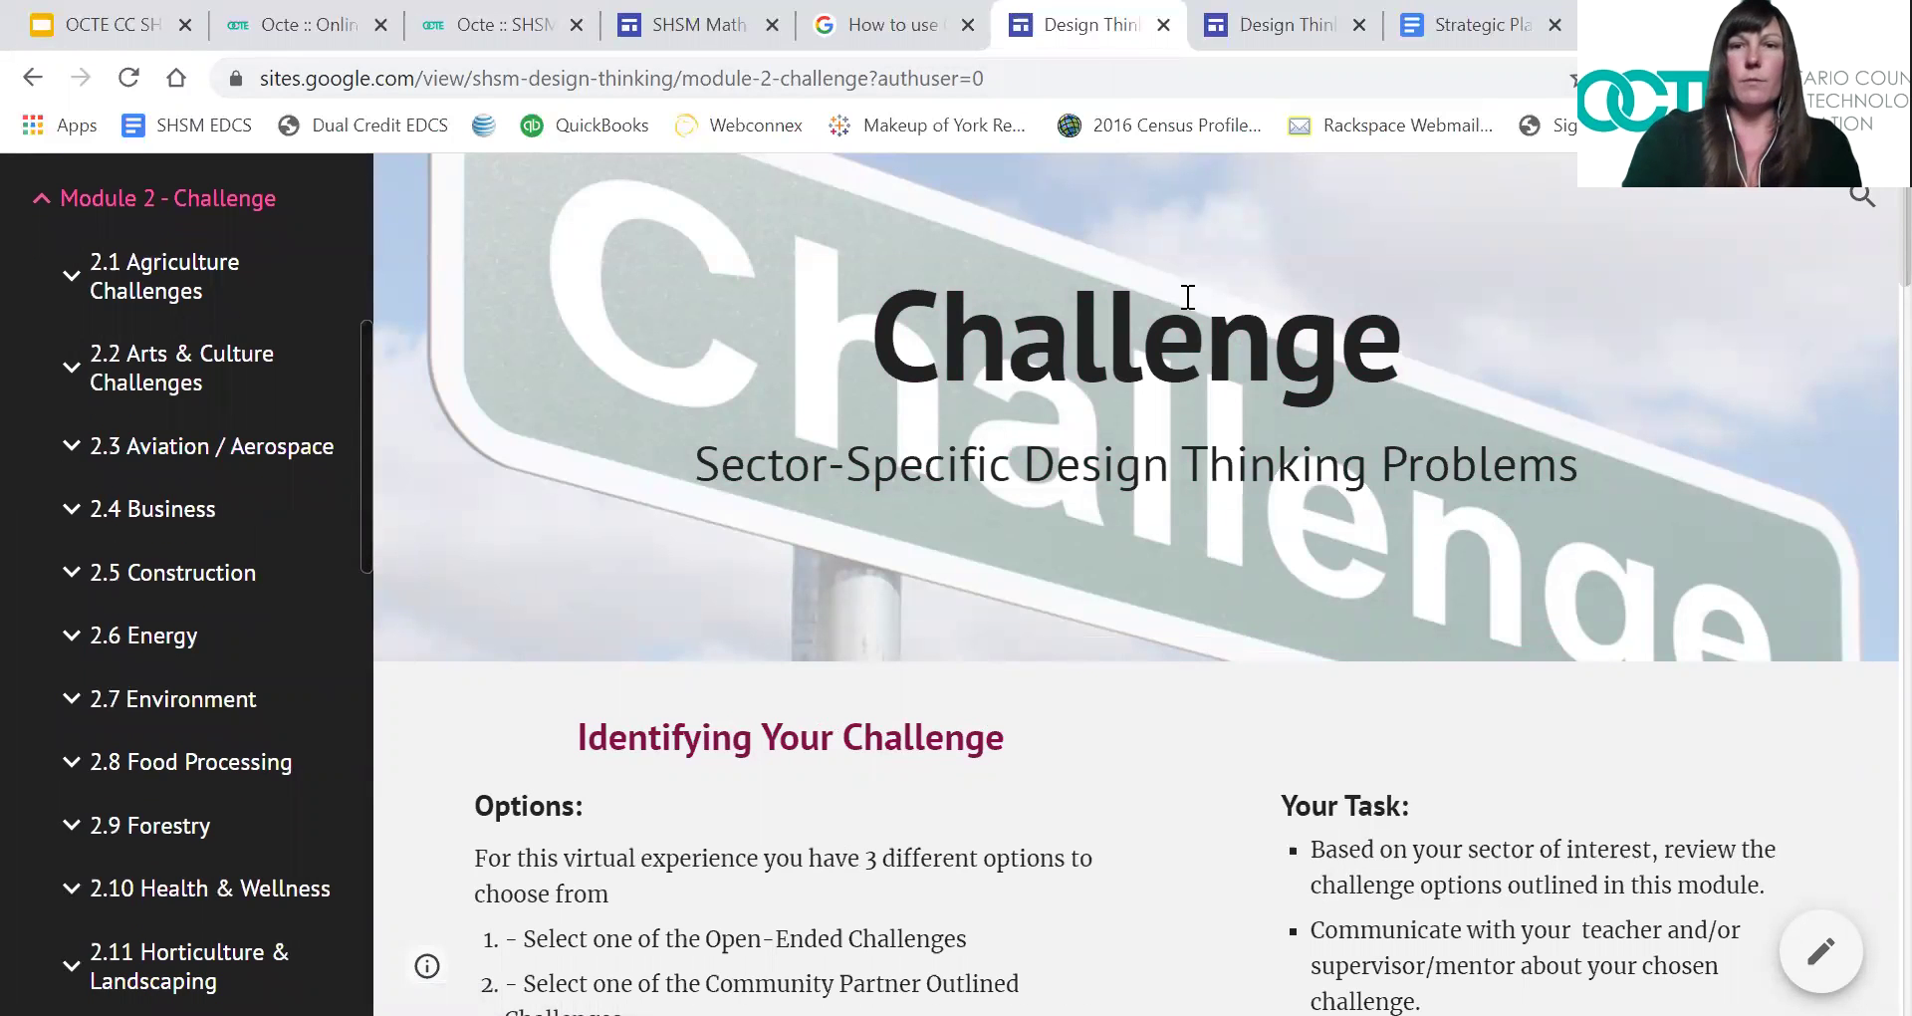
left_click(1285, 24)
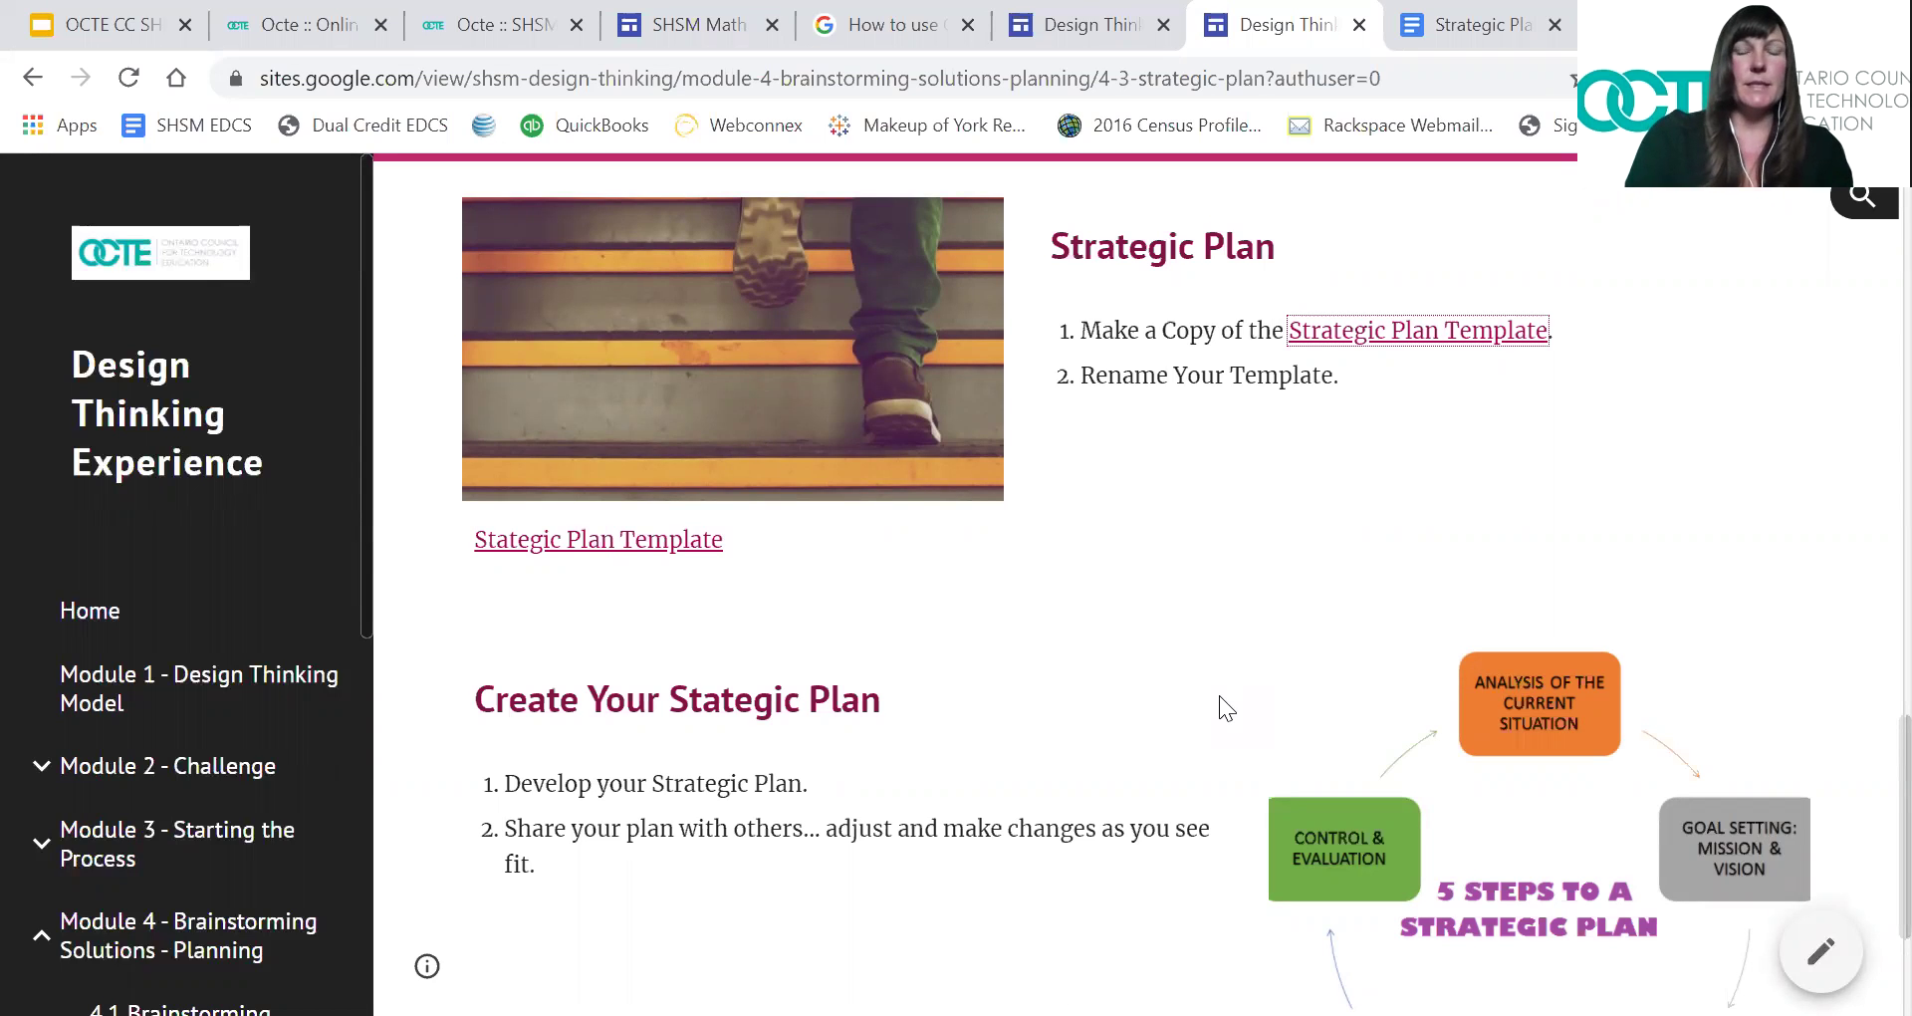
Switch to the Strategic Plan template Google Doc
key("ctrl+Tab")
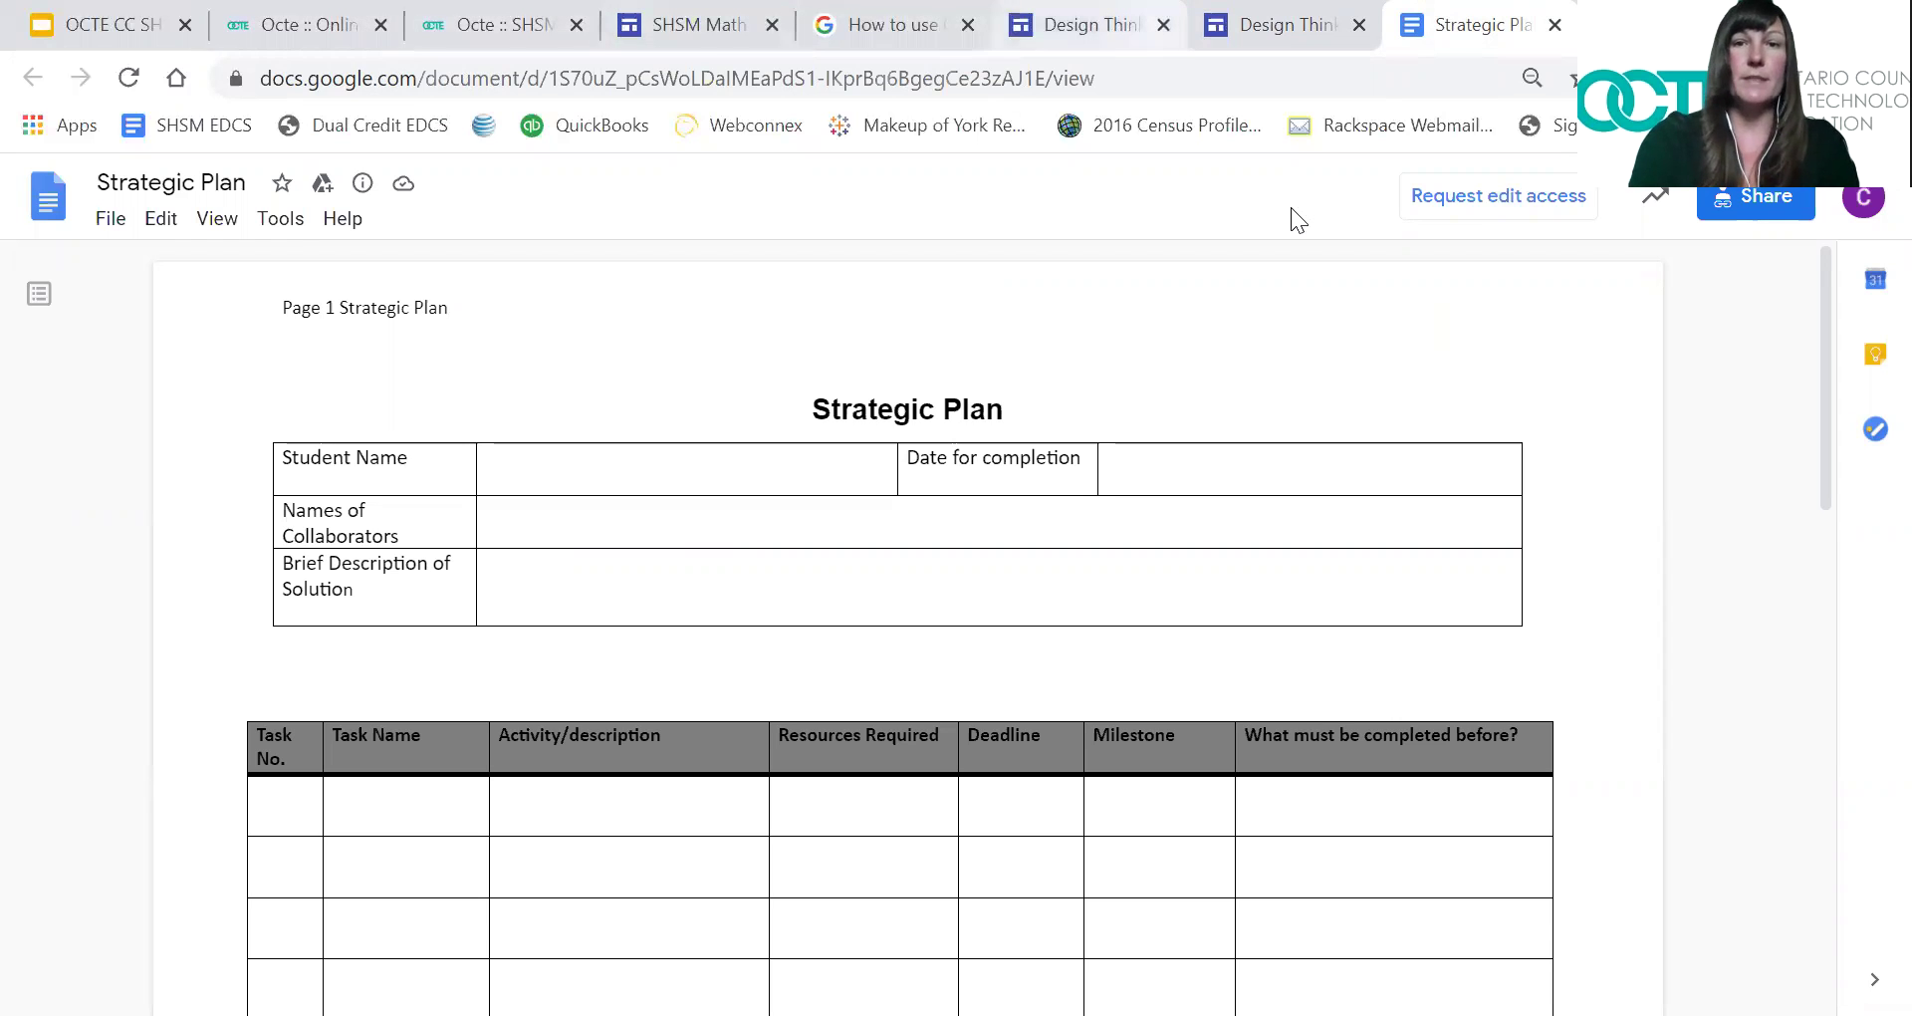
Return to the Design Thinking site's Module 2 - Challenge tab
key("ctrl+6")
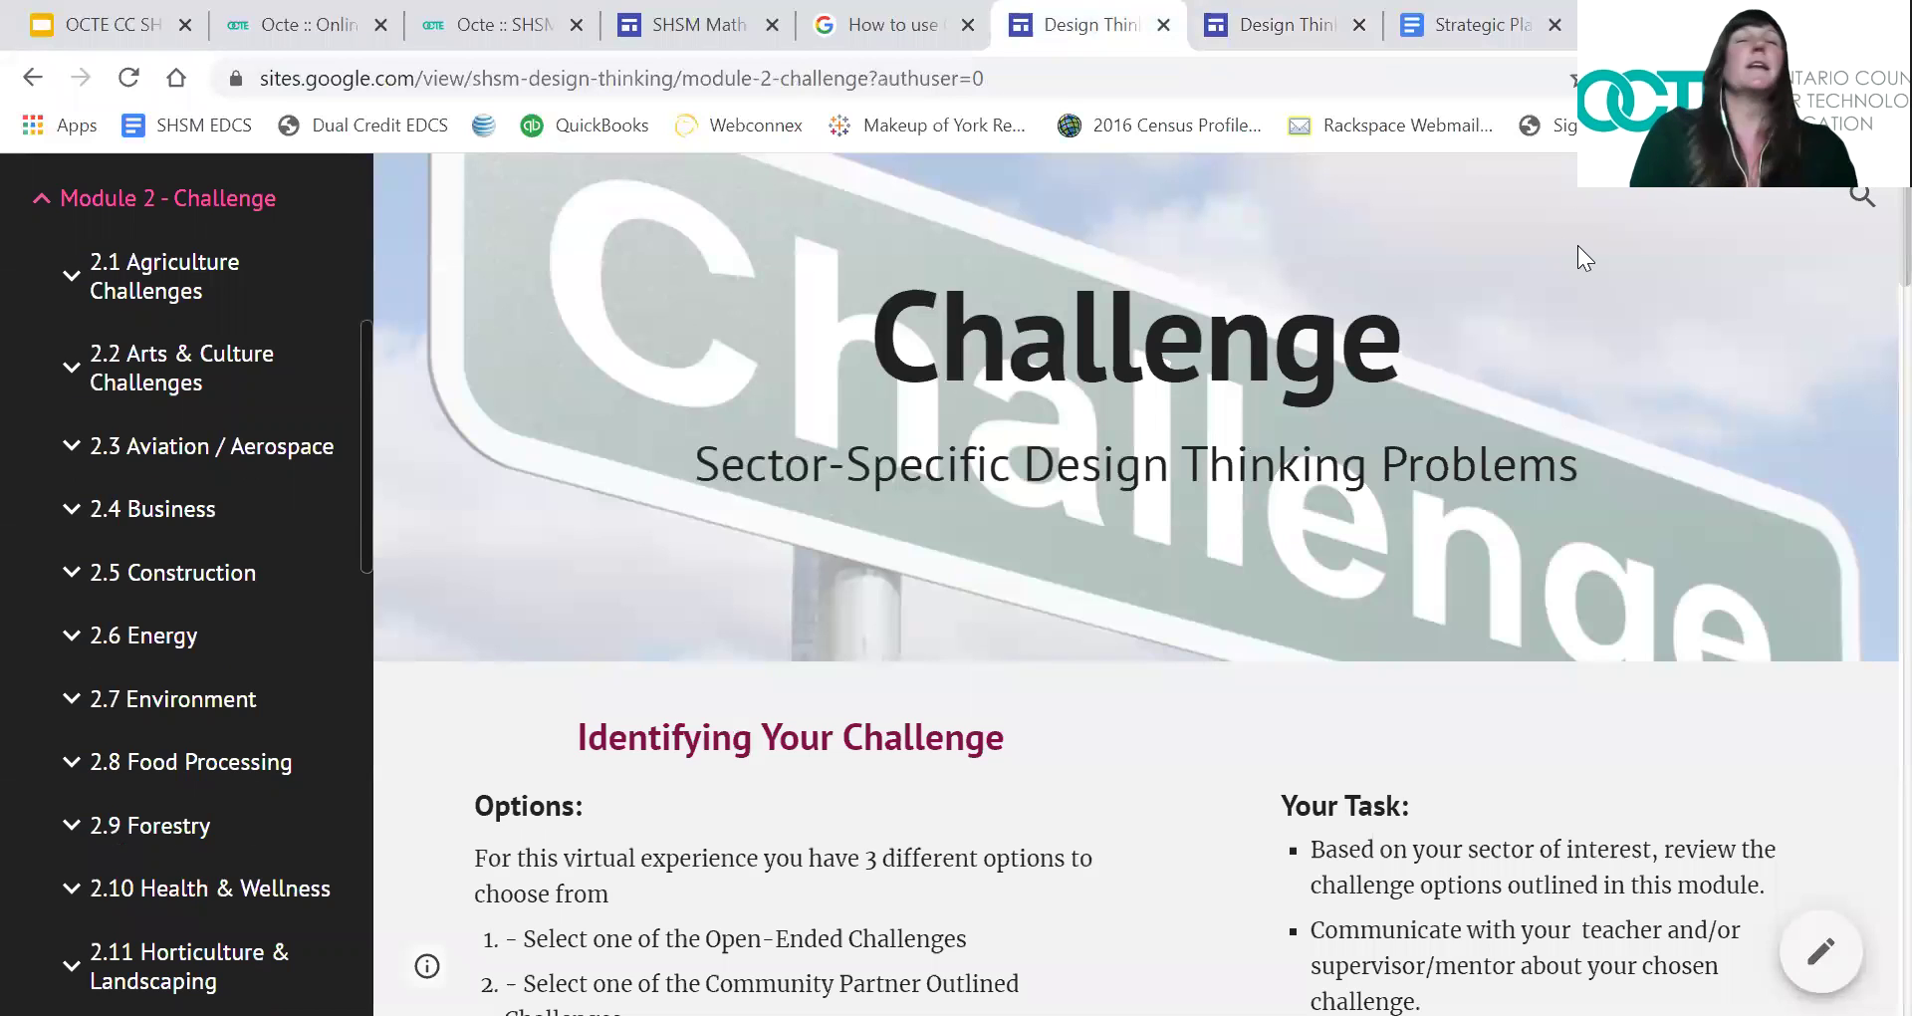